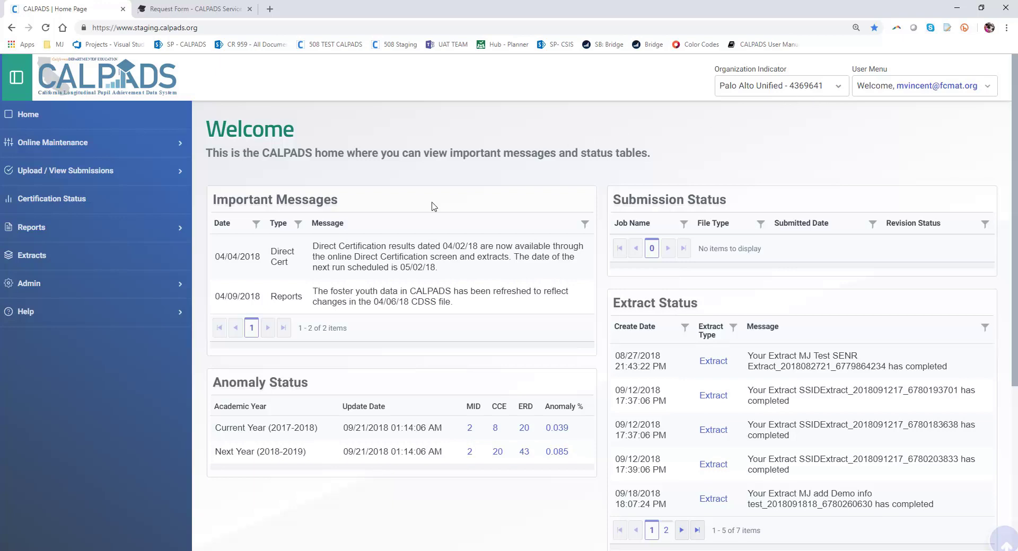
- Open the Add New User form under Admin > User Management
{"action": "left_click", "coordinate": [118, 284]}
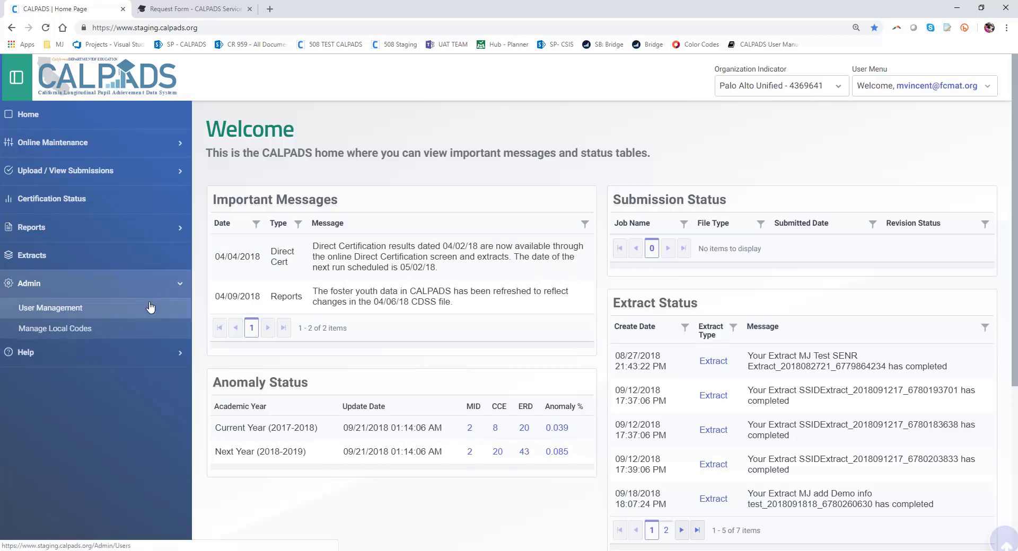
{"action": "left_click", "coordinate": [113, 314]}
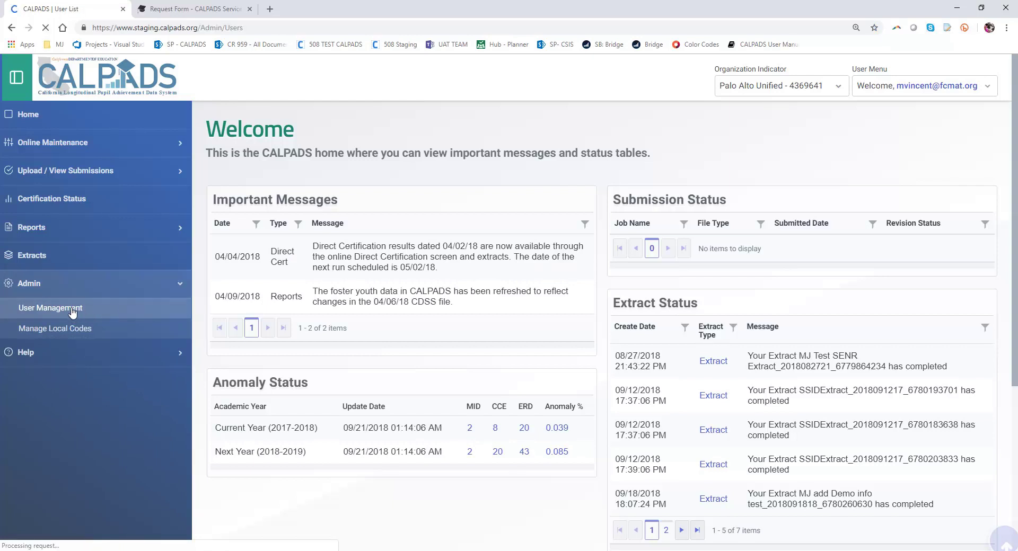
{"action": "left_click", "coordinate": [399, 205]}
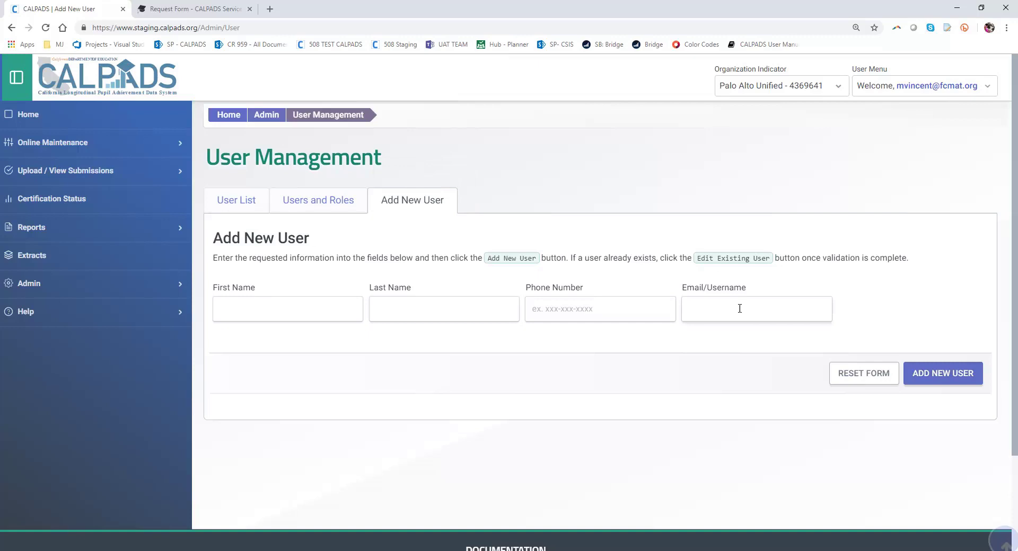
- Enter the new user's first name, last name and phone number
{"action": "left_click", "coordinate": [262, 302]}
{"action": "type", "text": "Bart"}
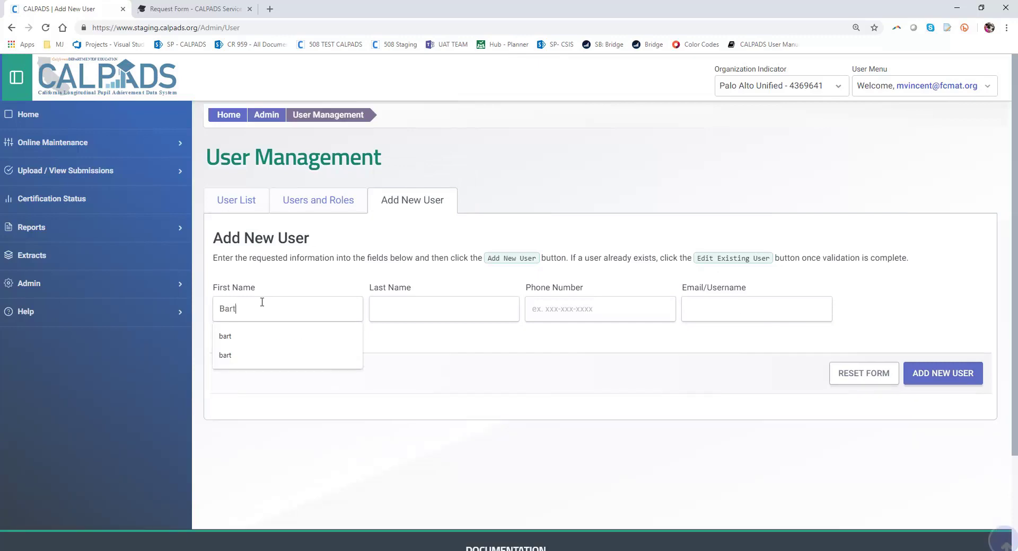
{"action": "key", "text": "Tab"}
{"action": "type", "text": "Simps"}
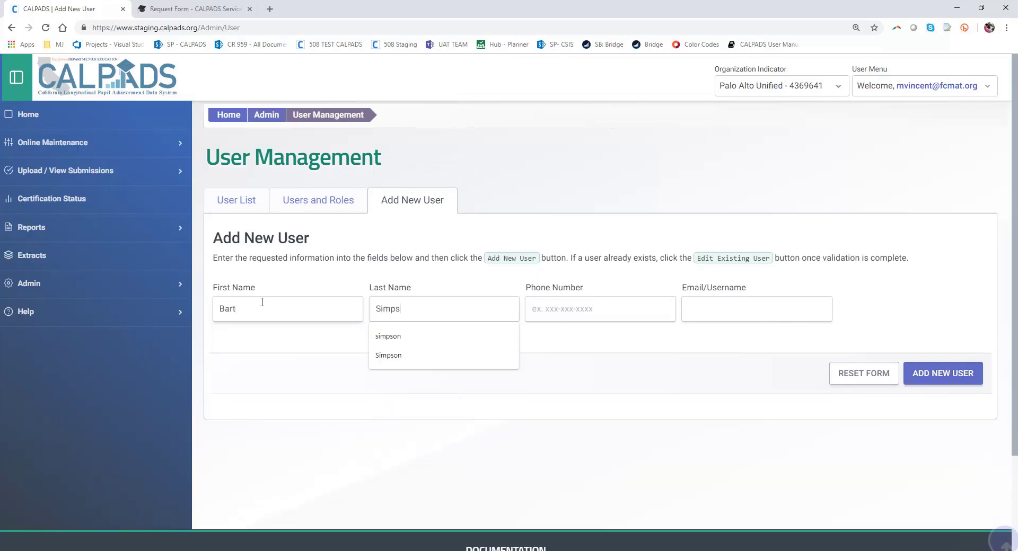
{"action": "key", "text": "Tab"}
{"action": "type", "text": "916-555-1212"}
- Enter the user's e-mail username, correct its typos, and create the account
{"action": "key", "text": "Tab"}
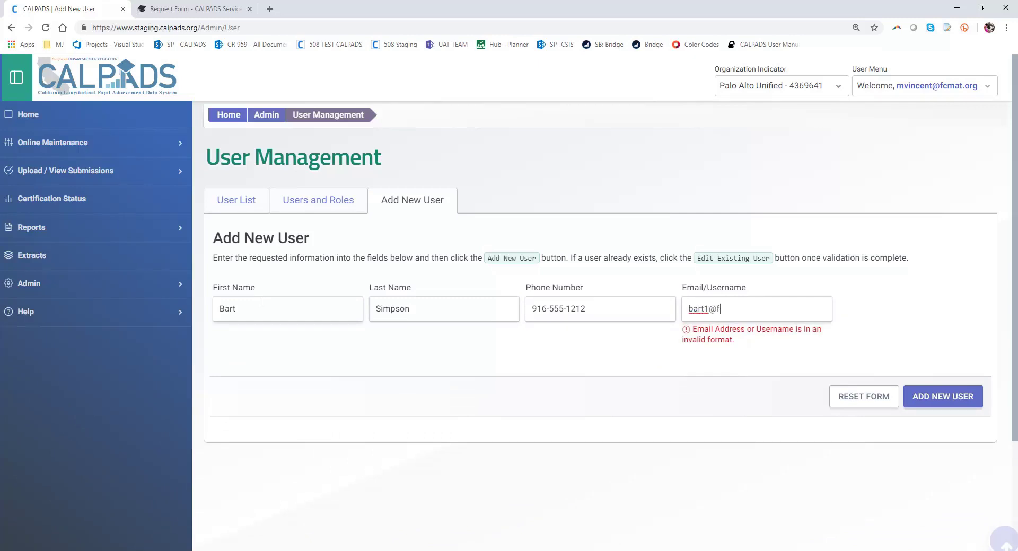
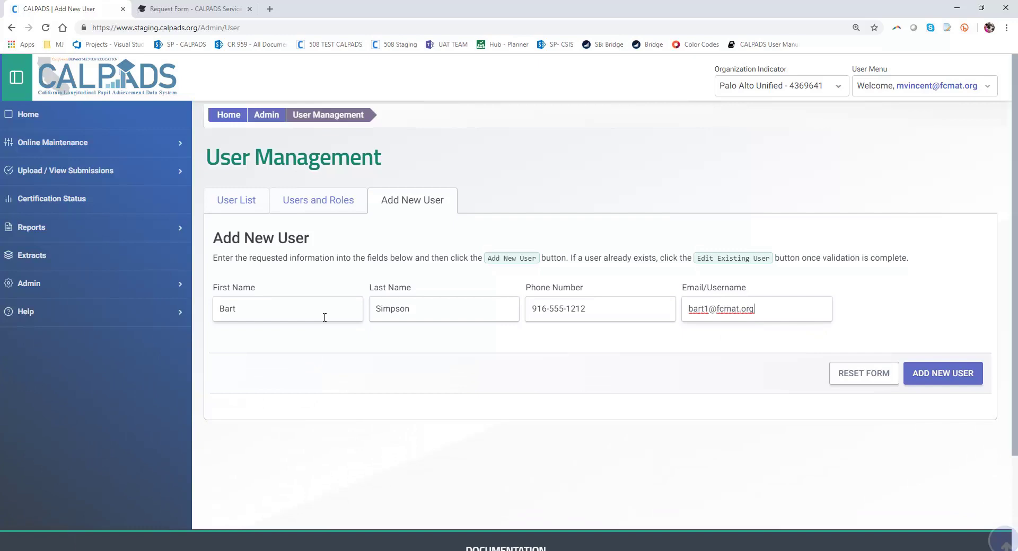
{"action": "left_click", "coordinate": [710, 309]}
{"action": "type", "text": "1"}
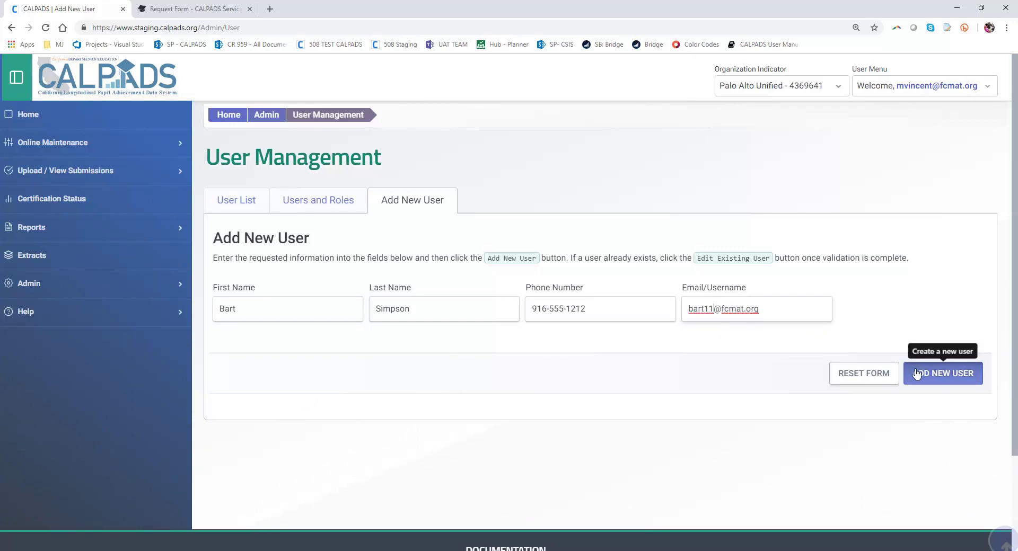
{"action": "left_click", "coordinate": [917, 375]}
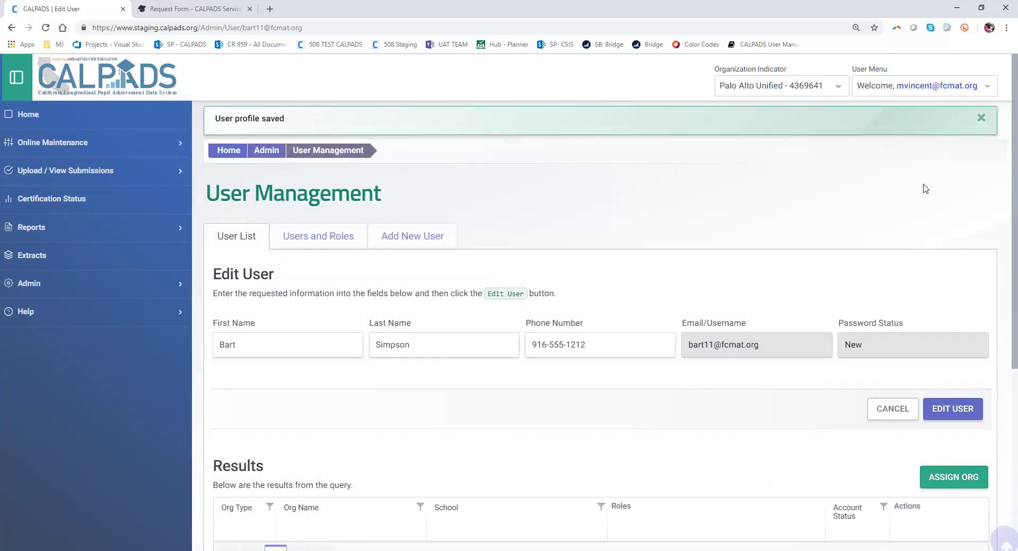
- Add Addison Elementary - 6048193 as a School under Palo Alto Unified - 4369641
{"action": "scroll", "coordinate": [796, 324], "scroll_direction": "down", "scroll_amount": 3}
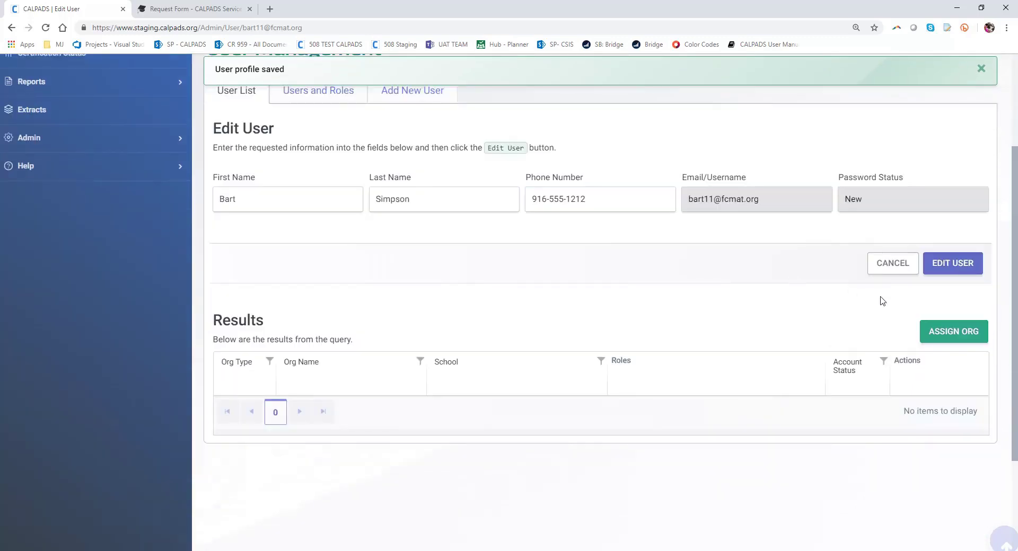
{"action": "left_click", "coordinate": [949, 334]}
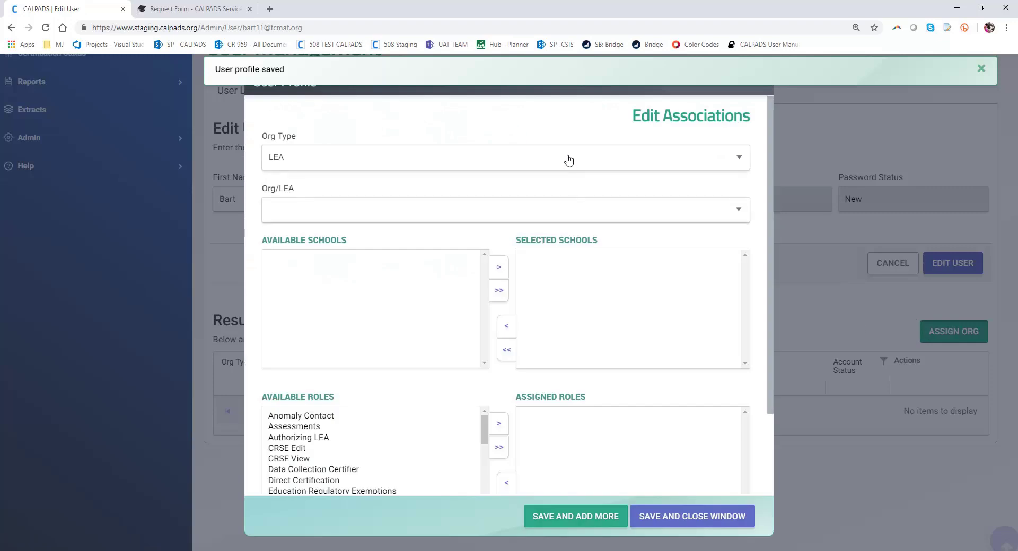
{"action": "left_click", "coordinate": [555, 166]}
{"action": "left_click", "coordinate": [527, 190]}
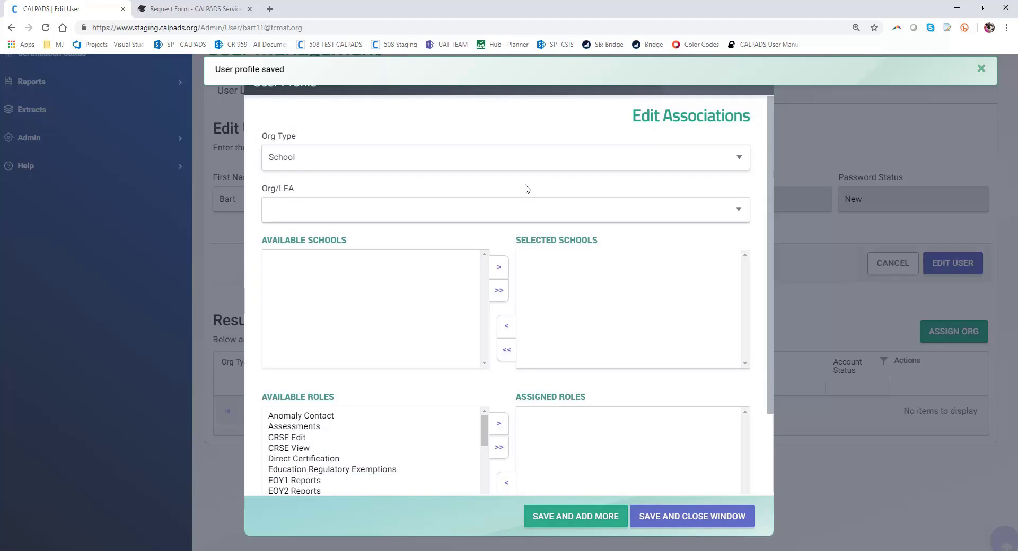
{"action": "left_click", "coordinate": [527, 211]}
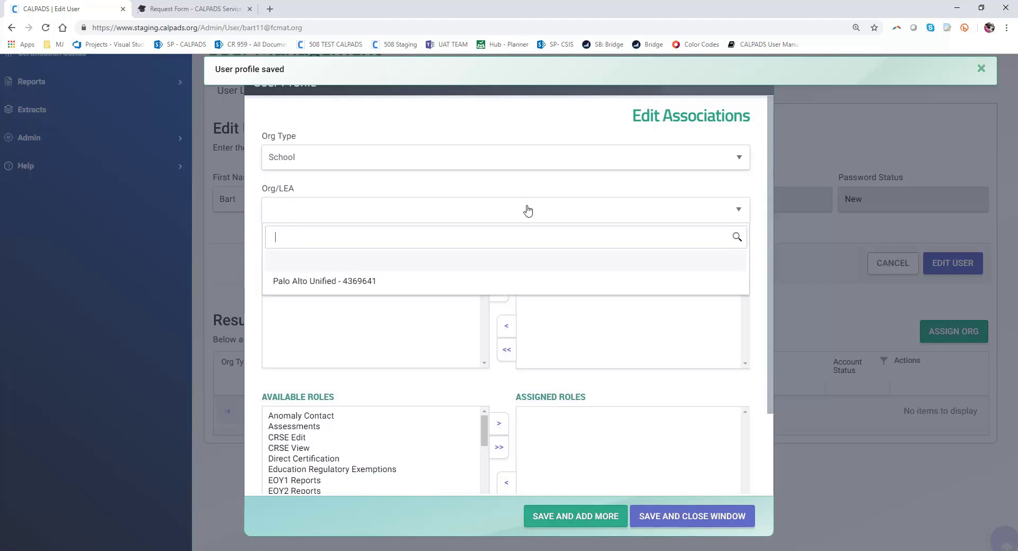
{"action": "left_click", "coordinate": [438, 281]}
{"action": "left_click", "coordinate": [412, 262]}
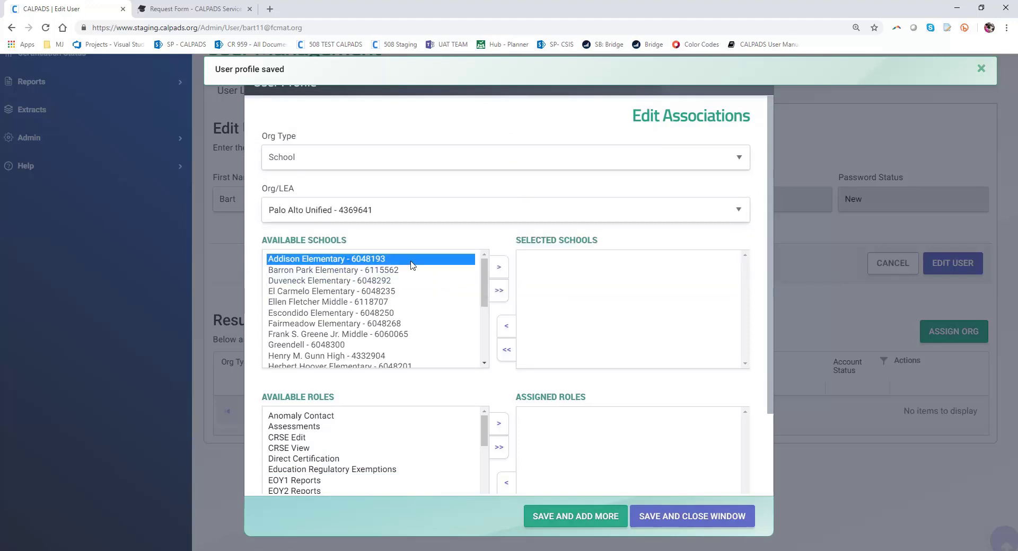
{"action": "left_click", "coordinate": [501, 271]}
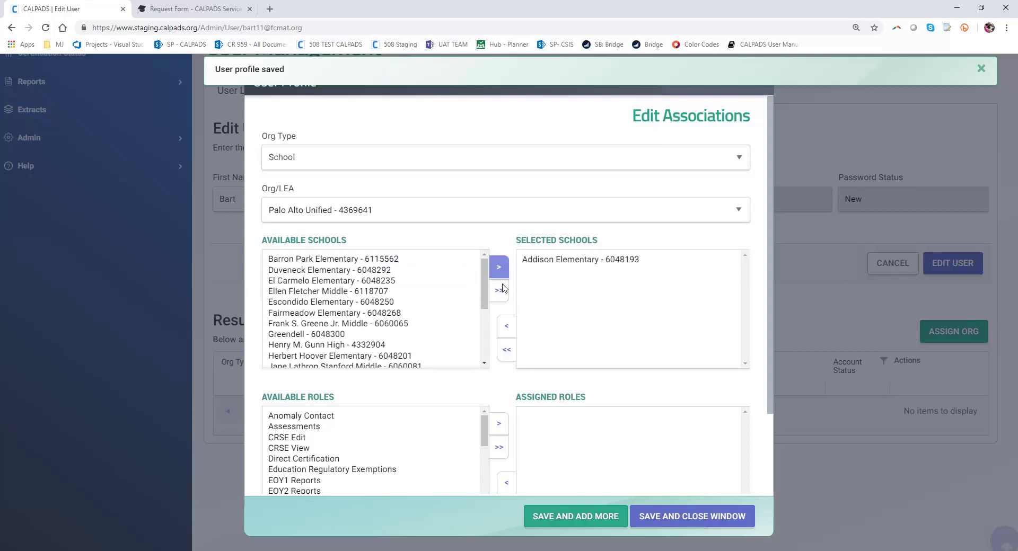
- Assign Anomaly Contact, SENR Edit/View, Student Search and STAS Edit/View roles to Addison
{"action": "scroll", "coordinate": [424, 389], "scroll_direction": "down", "scroll_amount": 1}
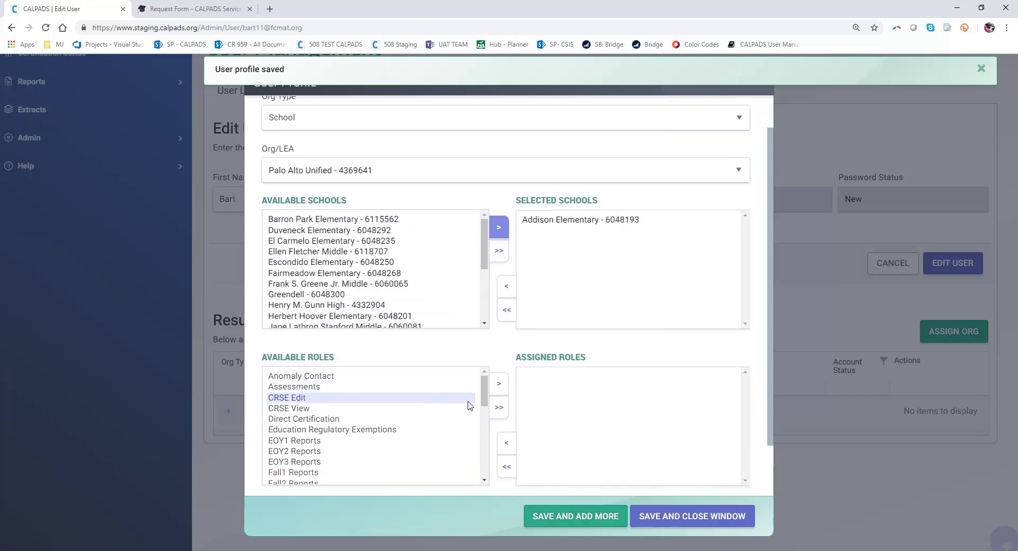
{"action": "left_click", "coordinate": [414, 377]}
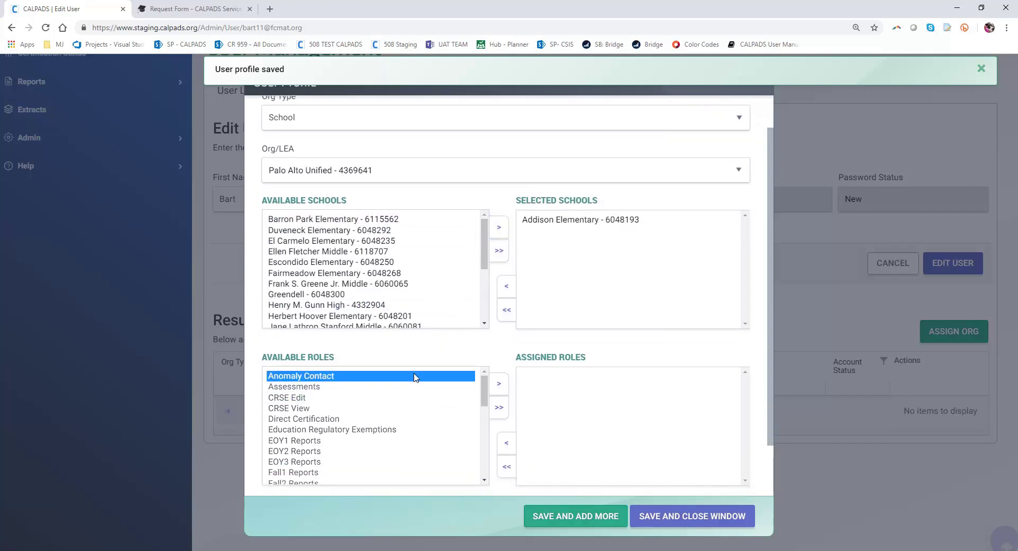
{"action": "left_click", "coordinate": [500, 383]}
{"action": "scroll", "coordinate": [371, 431], "scroll_direction": "down", "scroll_amount": 1}
{"action": "scroll", "coordinate": [370, 431], "scroll_direction": "down", "scroll_amount": 3}
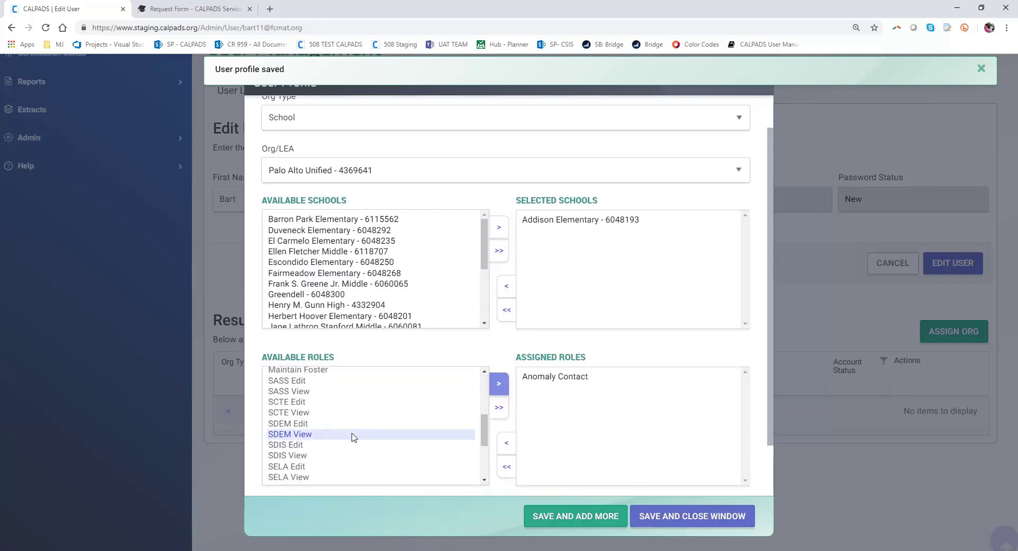
{"action": "scroll", "coordinate": [354, 438], "scroll_direction": "down", "scroll_amount": 1}
{"action": "left_click", "coordinate": [331, 451]}
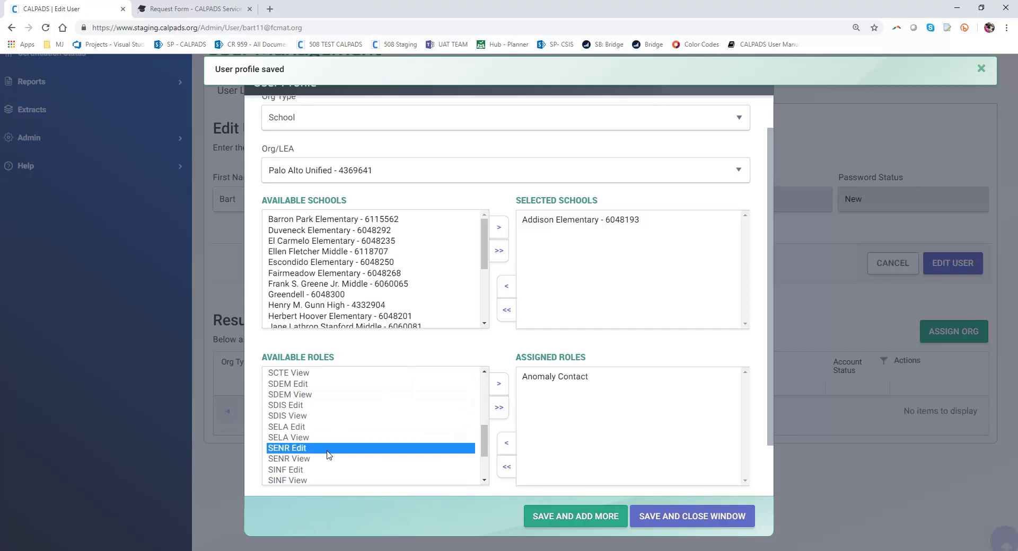
{"action": "double_click", "coordinate": [298, 449]}
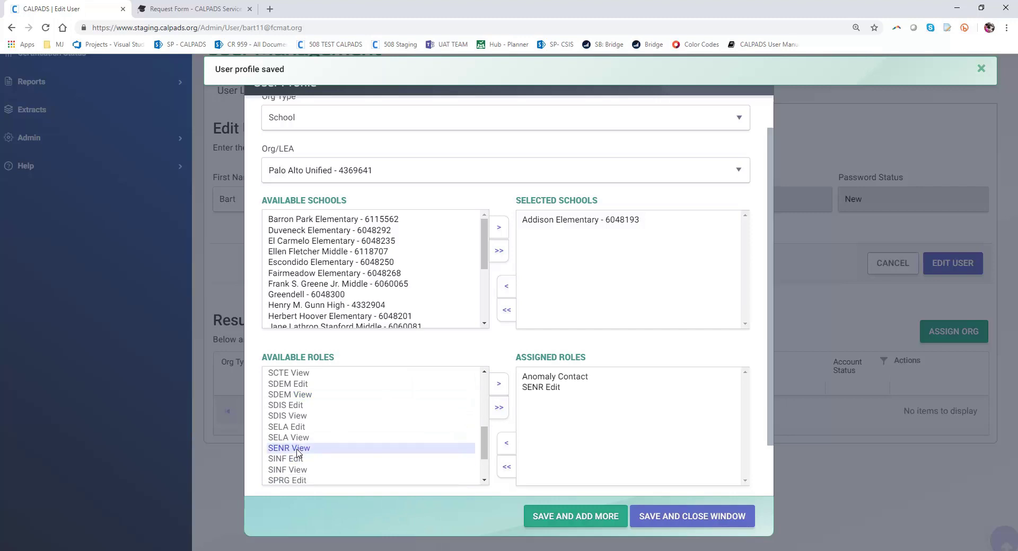
{"action": "double_click", "coordinate": [299, 449]}
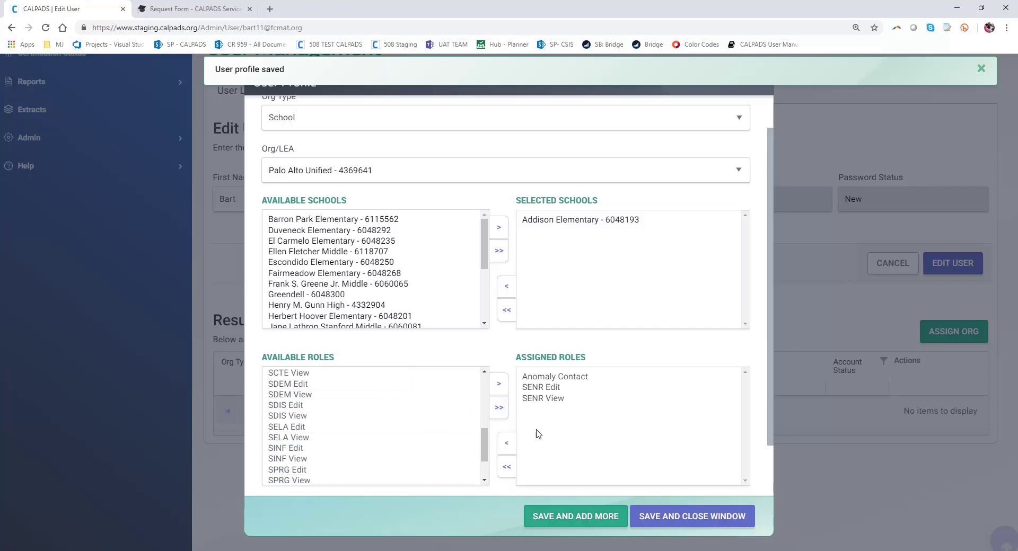
{"action": "scroll", "coordinate": [344, 464], "scroll_direction": "down", "scroll_amount": 2}
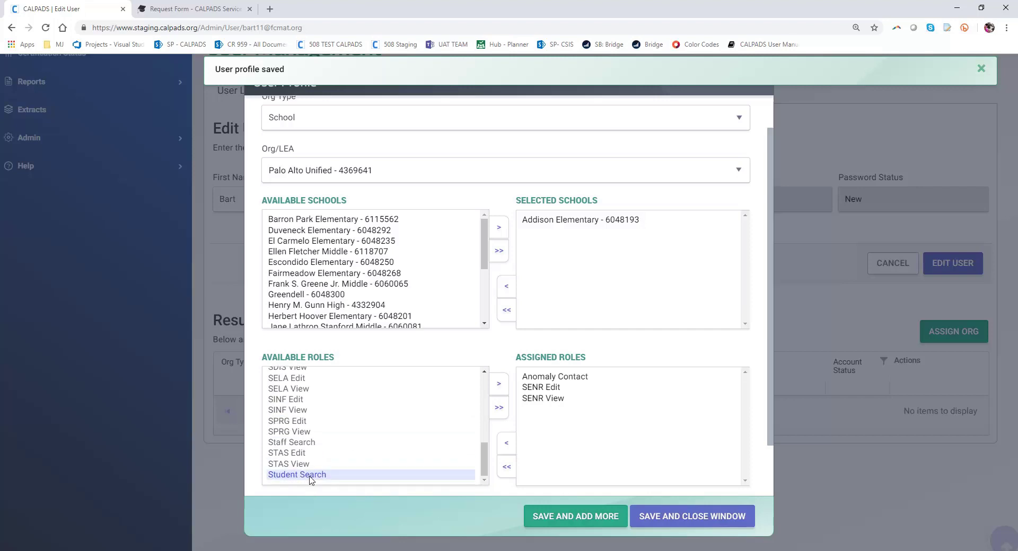
{"action": "left_click", "coordinate": [324, 474]}
{"action": "left_click", "coordinate": [498, 384]}
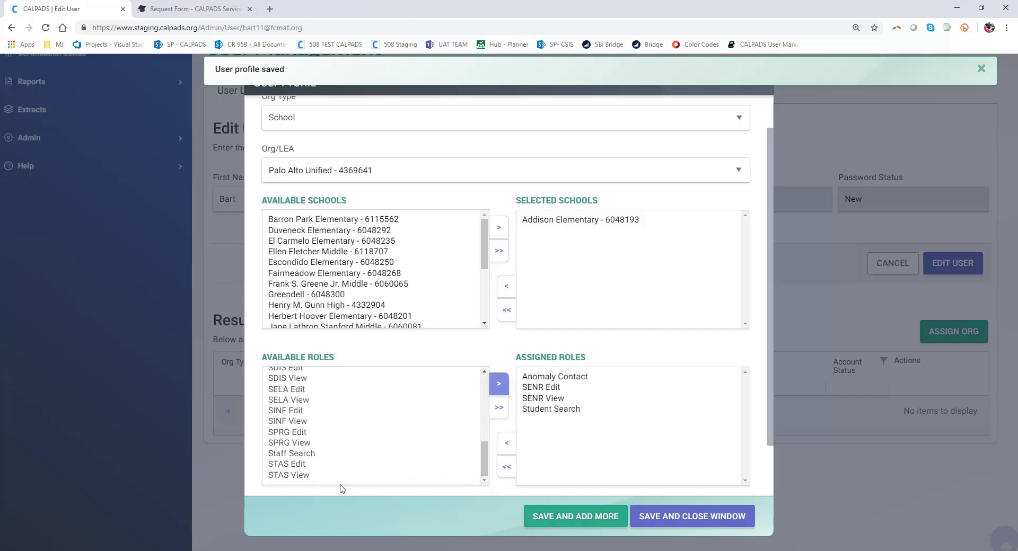
{"action": "double_click", "coordinate": [325, 465]}
{"action": "double_click", "coordinate": [313, 476]}
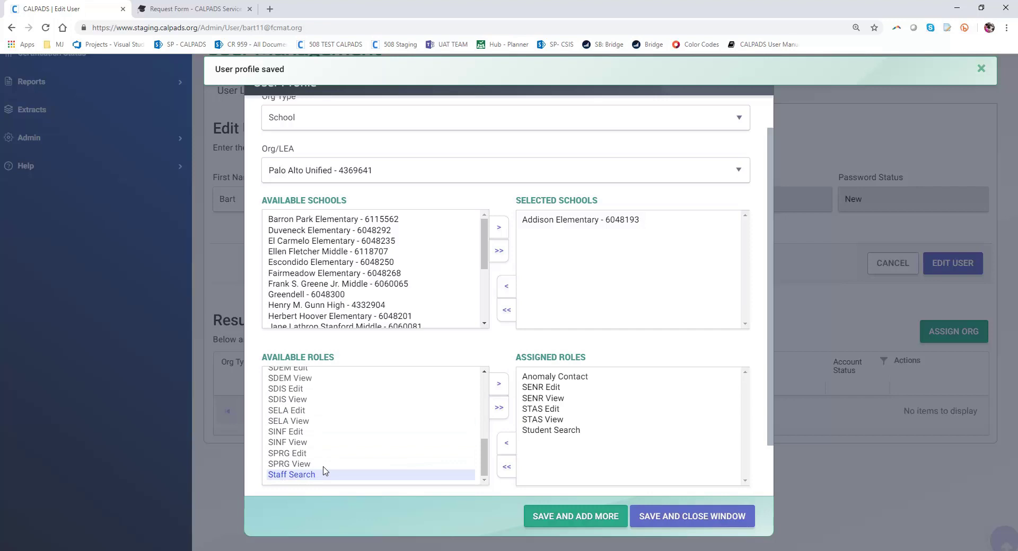
{"action": "scroll", "coordinate": [675, 467], "scroll_direction": "down", "scroll_amount": 1}
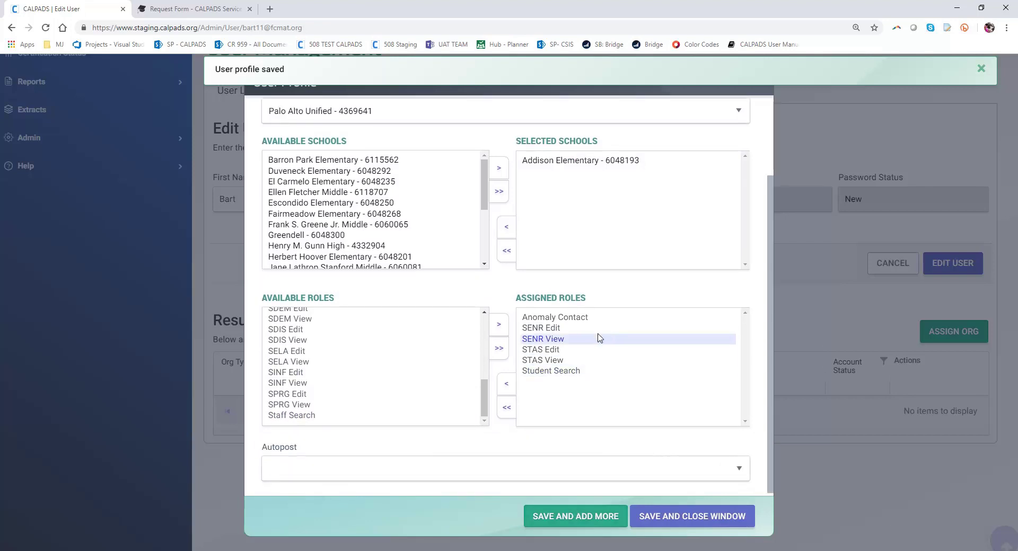
- Save the Addison association and dismiss the profile-saved notice
{"action": "left_click", "coordinate": [571, 518]}
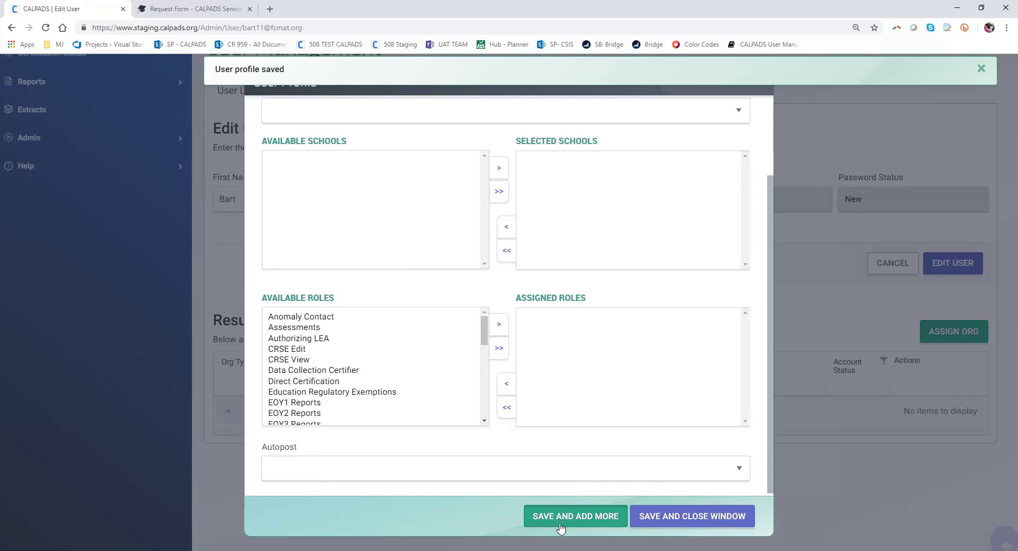
{"action": "scroll", "coordinate": [573, 375], "scroll_direction": "up", "scroll_amount": 2}
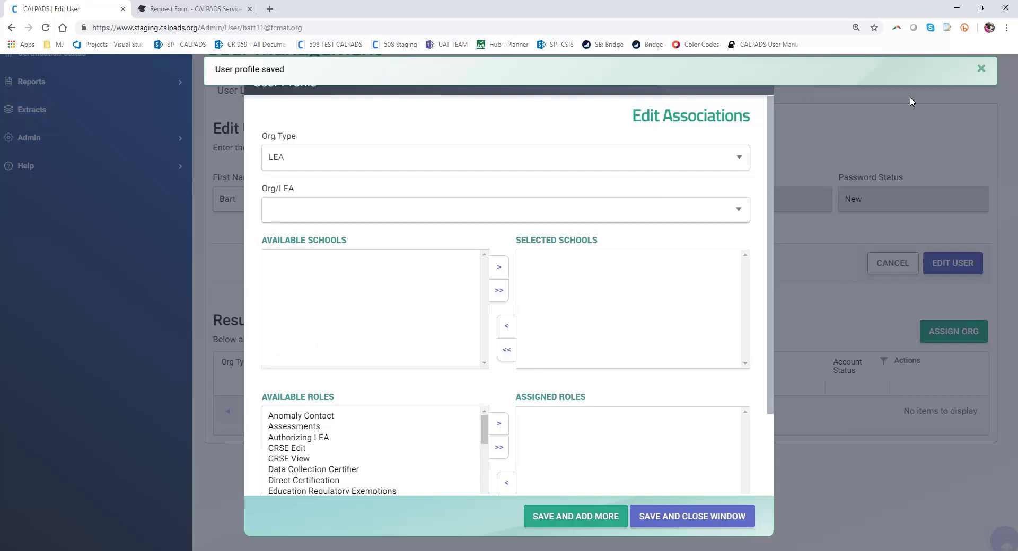
{"action": "left_click", "coordinate": [981, 69]}
- Add El Carmelo Elementary - 6048235 as a School under Palo Alto Unified - 4369641
{"action": "left_click", "coordinate": [402, 163]}
{"action": "left_click", "coordinate": [382, 187]}
{"action": "left_click", "coordinate": [386, 222]}
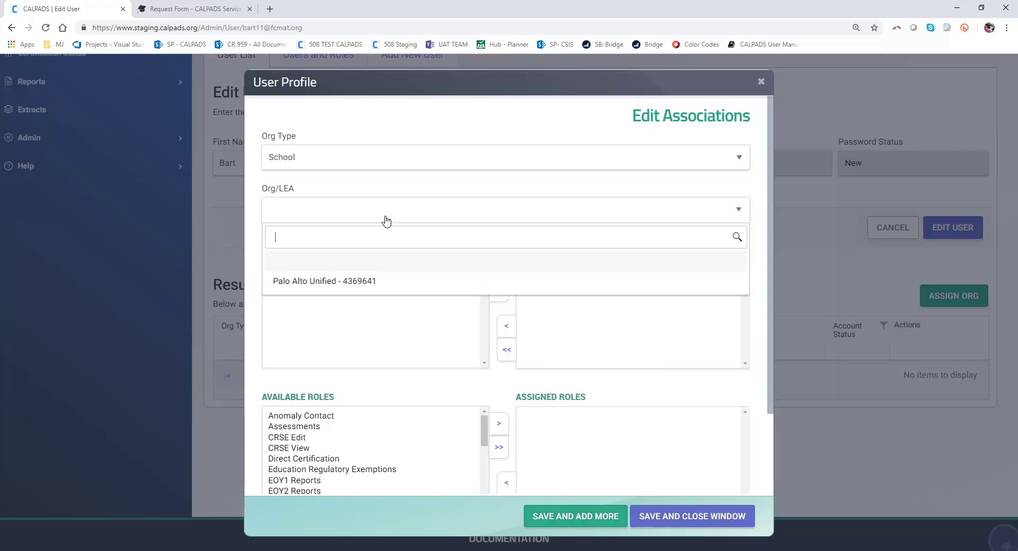
{"action": "left_click", "coordinate": [347, 281]}
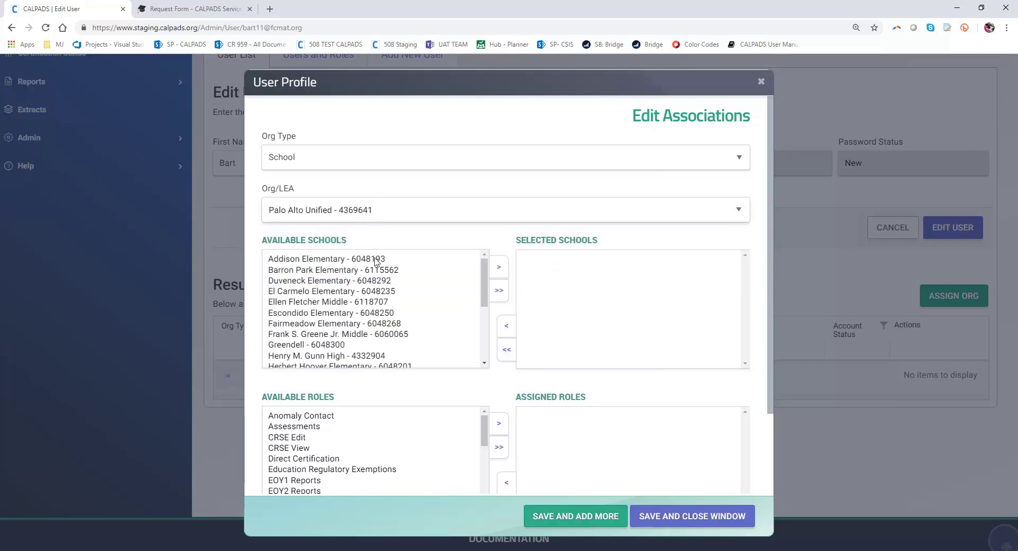
{"action": "left_click", "coordinate": [331, 291]}
{"action": "left_click", "coordinate": [499, 268]}
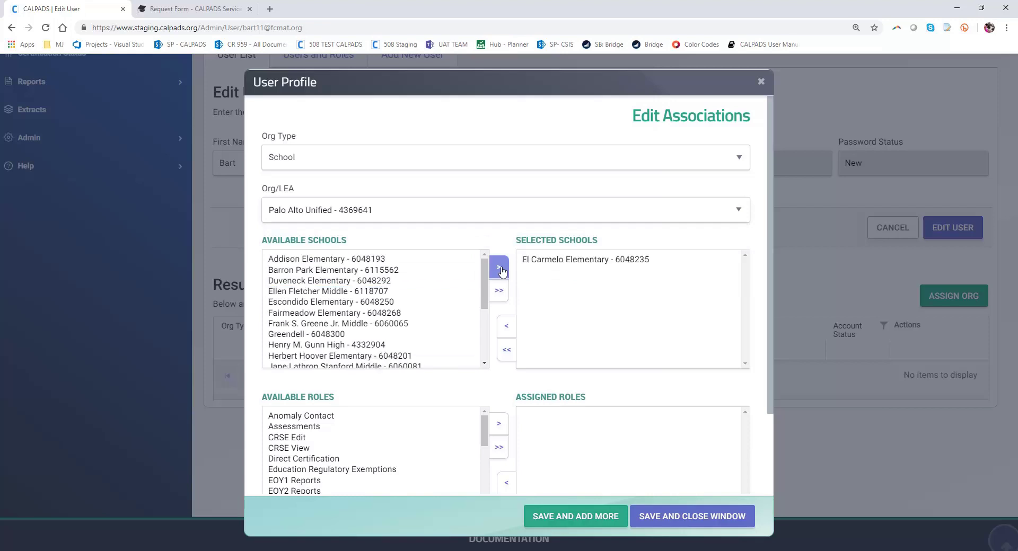
- Assign Anomaly Contact, Direct Certification, Fall1 Reports and Foster Youth roles to El Carmelo
{"action": "scroll", "coordinate": [397, 416], "scroll_direction": "down", "scroll_amount": 1}
{"action": "scroll", "coordinate": [398, 417], "scroll_direction": "up", "scroll_amount": 1}
{"action": "left_click_drag", "start_coordinate": [397, 412], "coordinate": [403, 414]}
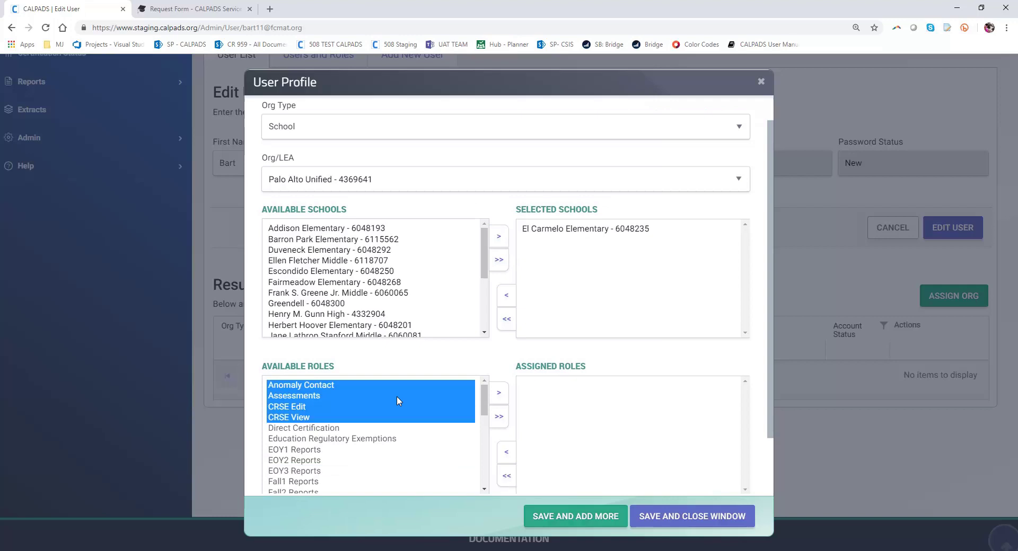
{"action": "left_click", "coordinate": [390, 386]}
{"action": "left_click", "coordinate": [499, 393]}
{"action": "scroll", "coordinate": [428, 428], "scroll_direction": "down", "scroll_amount": 2}
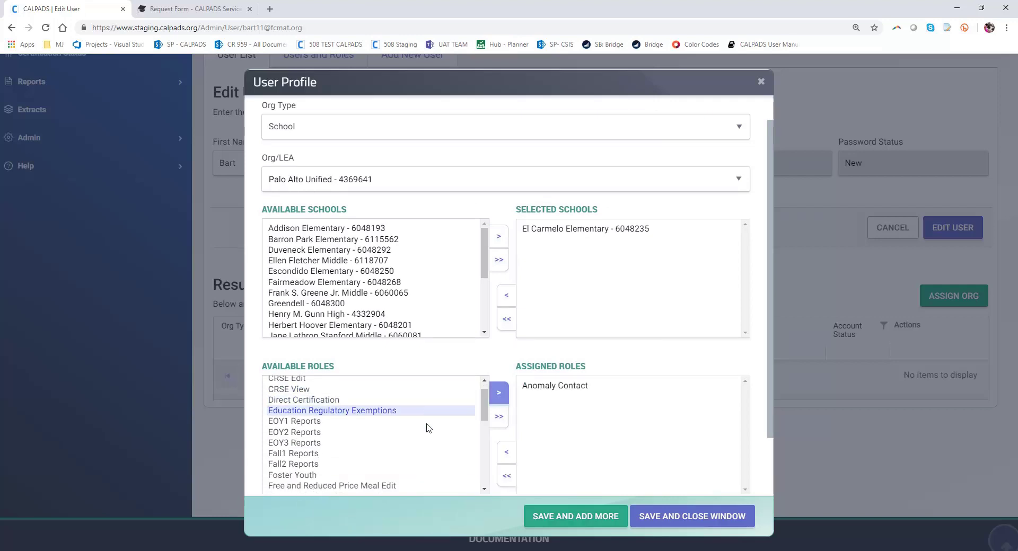
{"action": "scroll", "coordinate": [427, 424], "scroll_direction": "down", "scroll_amount": 2}
{"action": "scroll", "coordinate": [424, 425], "scroll_direction": "up", "scroll_amount": 3}
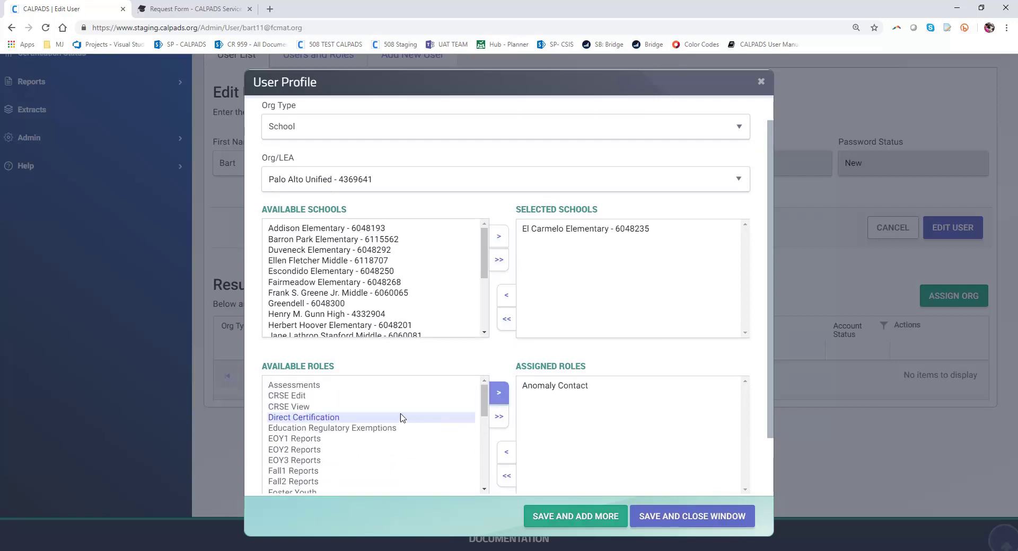
{"action": "left_click", "coordinate": [371, 417]}
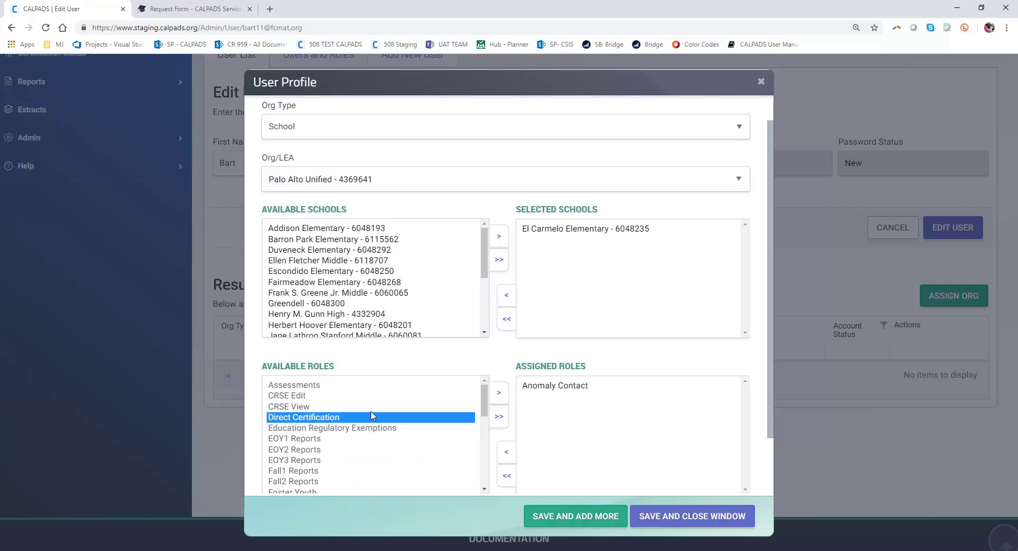
{"action": "left_click", "coordinate": [499, 392]}
{"action": "scroll", "coordinate": [398, 437], "scroll_direction": "down", "scroll_amount": 1}
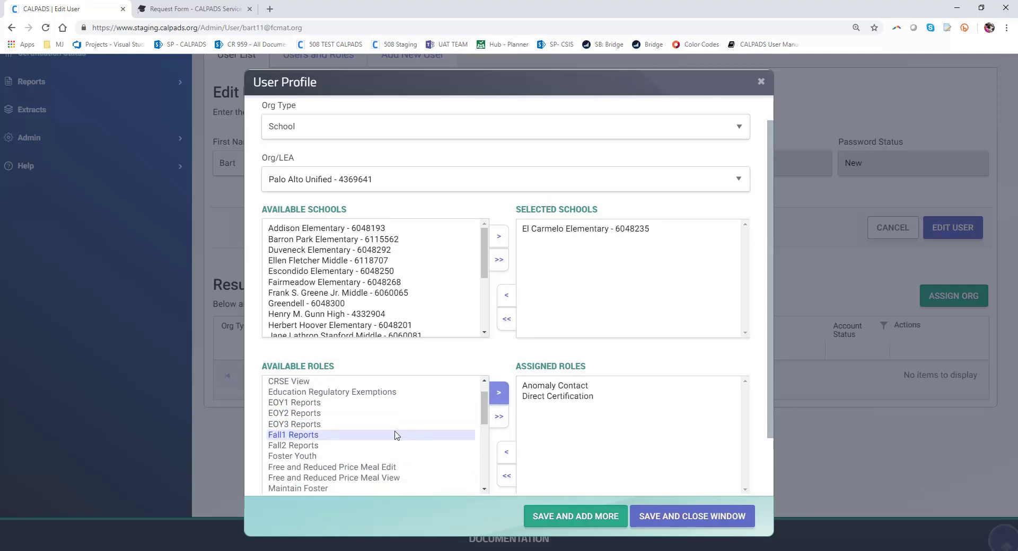
{"action": "left_click", "coordinate": [381, 436]}
{"action": "left_click", "coordinate": [493, 395]}
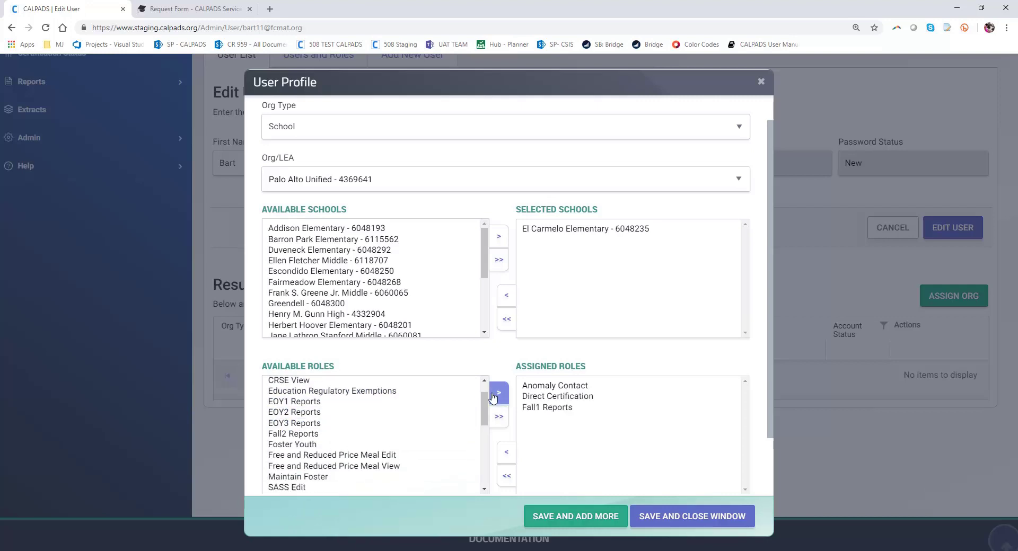
{"action": "left_click", "coordinate": [390, 446]}
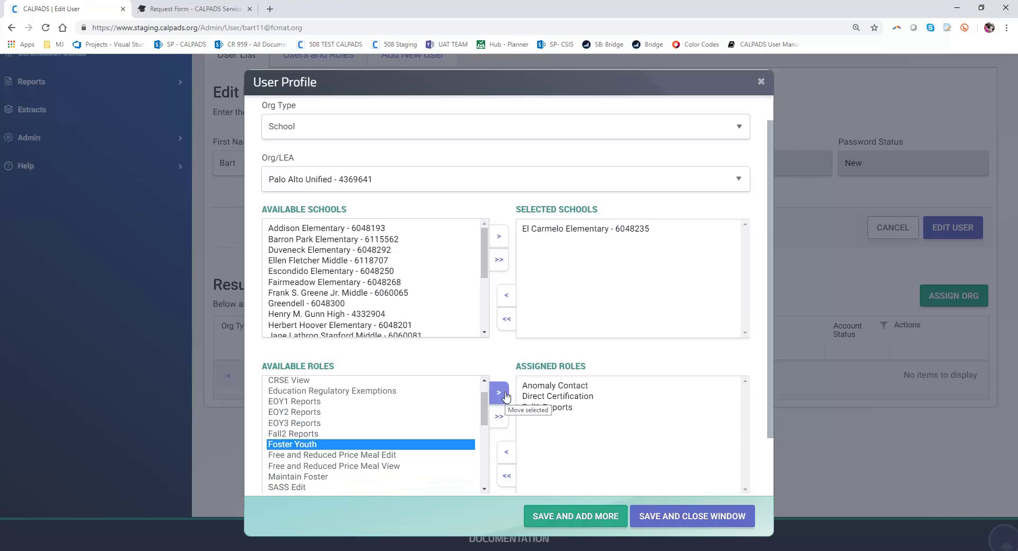
{"action": "left_click", "coordinate": [498, 393]}
- Assign Free and Reduced Price Meal Edit/View, Maintain Foster and SASS Edit through Student Search, then save
{"action": "double_click", "coordinate": [413, 447]}
{"action": "double_click", "coordinate": [401, 448]}
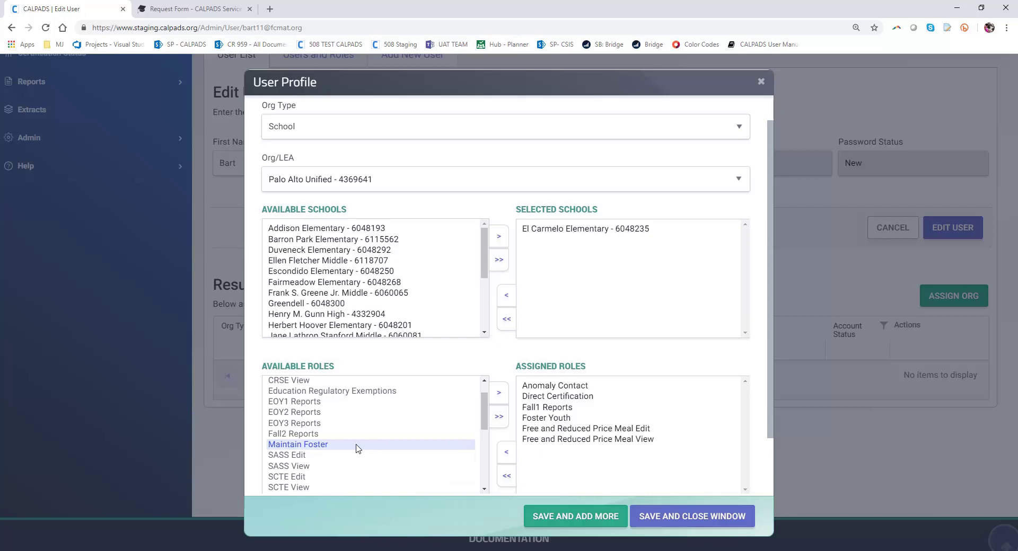
{"action": "double_click", "coordinate": [355, 446]}
{"action": "left_click", "coordinate": [356, 448]}
{"action": "scroll", "coordinate": [386, 461], "scroll_direction": "down", "scroll_amount": 5}
{"action": "scroll", "coordinate": [386, 465], "scroll_direction": "down", "scroll_amount": 3}
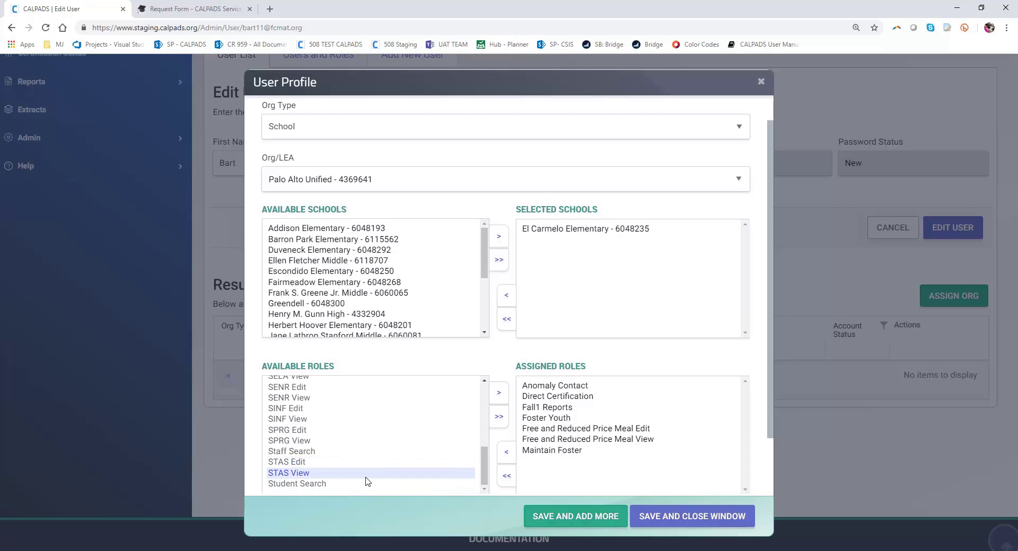
{"action": "left_click", "coordinate": [365, 484], "text": "shift"}
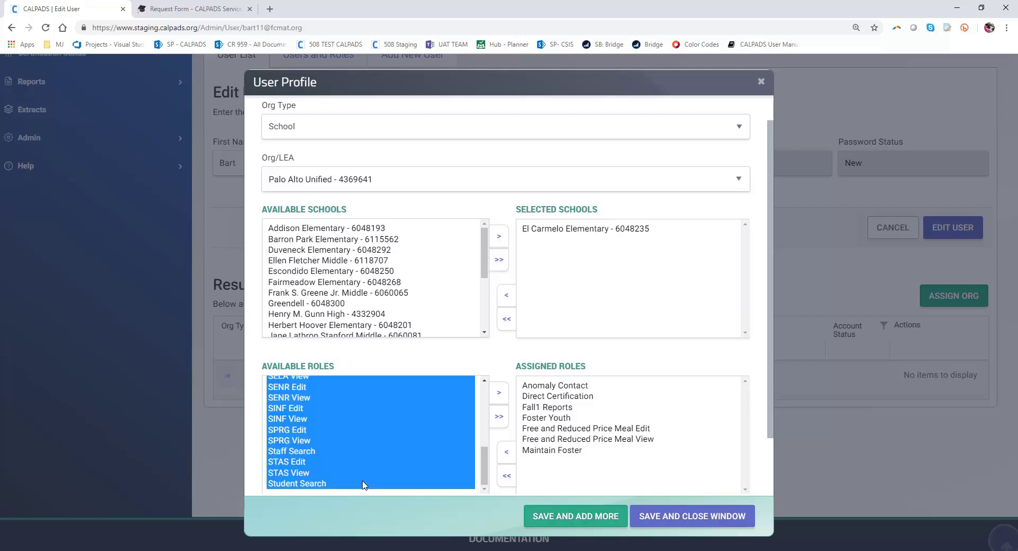
{"action": "left_click", "coordinate": [499, 393]}
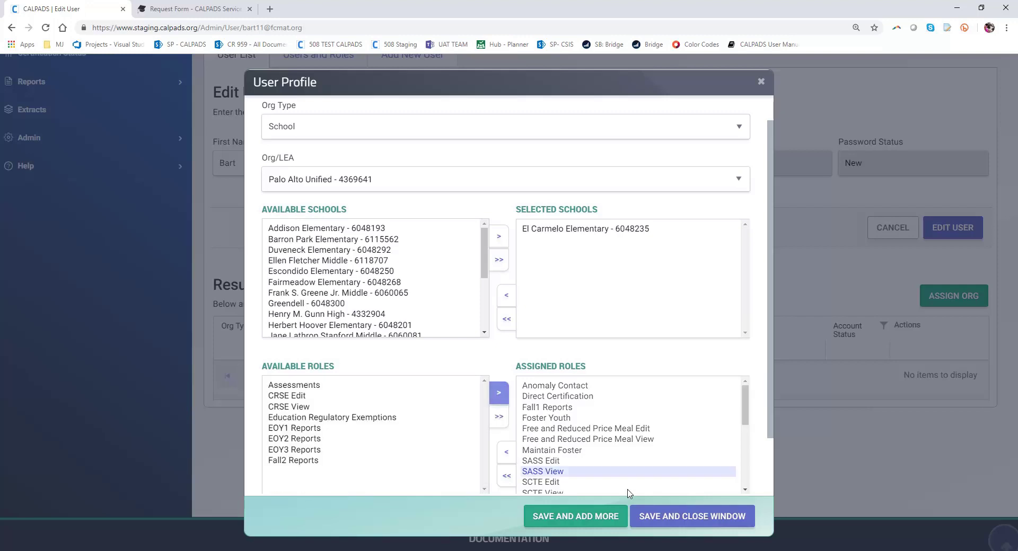
{"action": "left_click", "coordinate": [580, 521]}
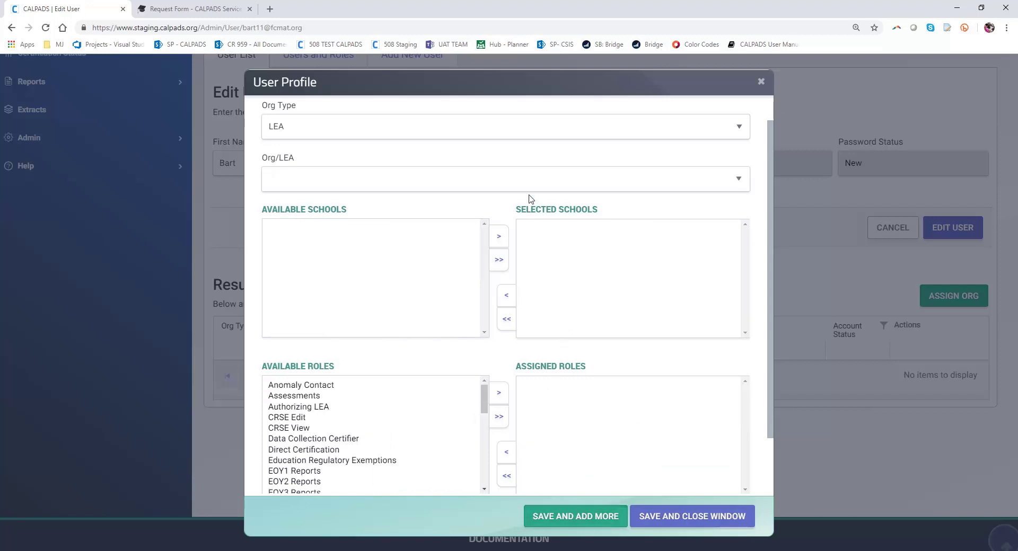
- Add Walter Hays Elementary - 6048409 as a School under Palo Alto Unified - 4369641
{"action": "left_click", "coordinate": [538, 136]}
{"action": "left_click", "coordinate": [532, 158]}
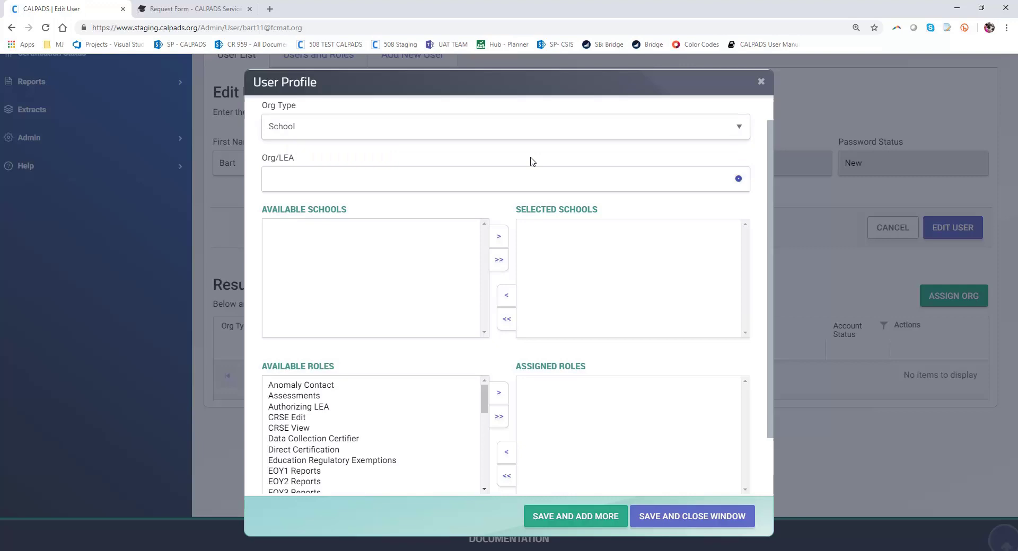
{"action": "left_click", "coordinate": [456, 180]}
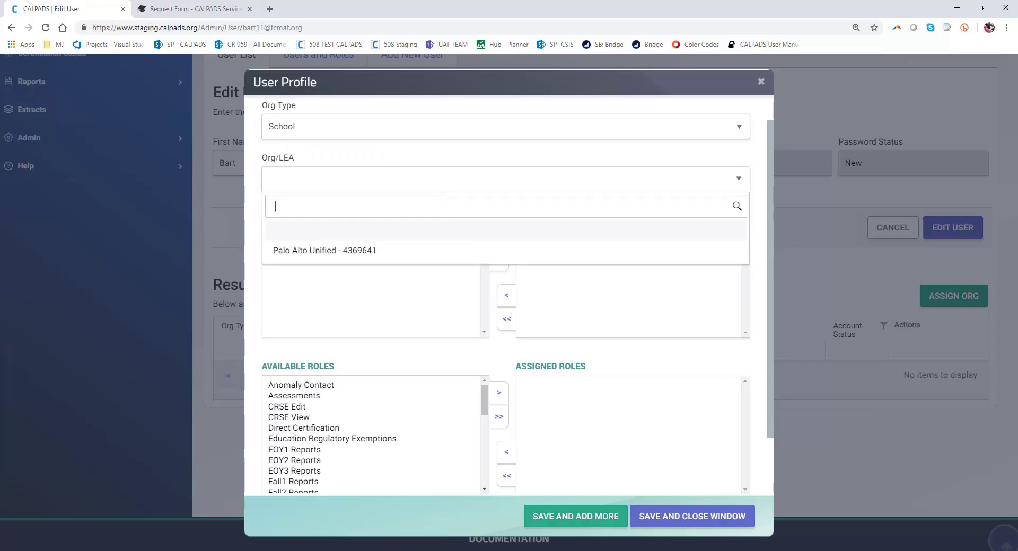
{"action": "left_click", "coordinate": [357, 252]}
{"action": "left_click_drag", "start_coordinate": [483, 258], "coordinate": [483, 306]}
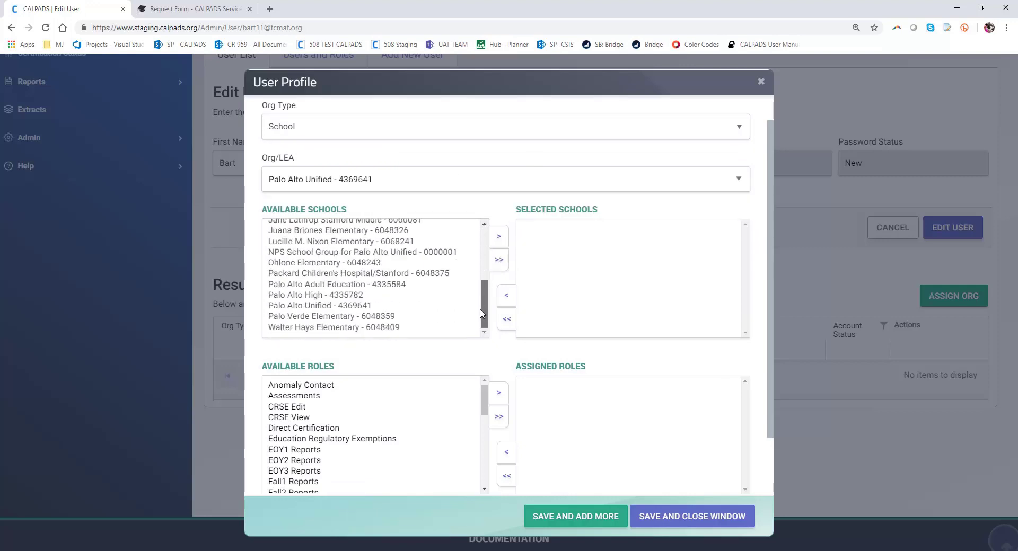
{"action": "left_click", "coordinate": [352, 327]}
{"action": "left_click", "coordinate": [498, 240]}
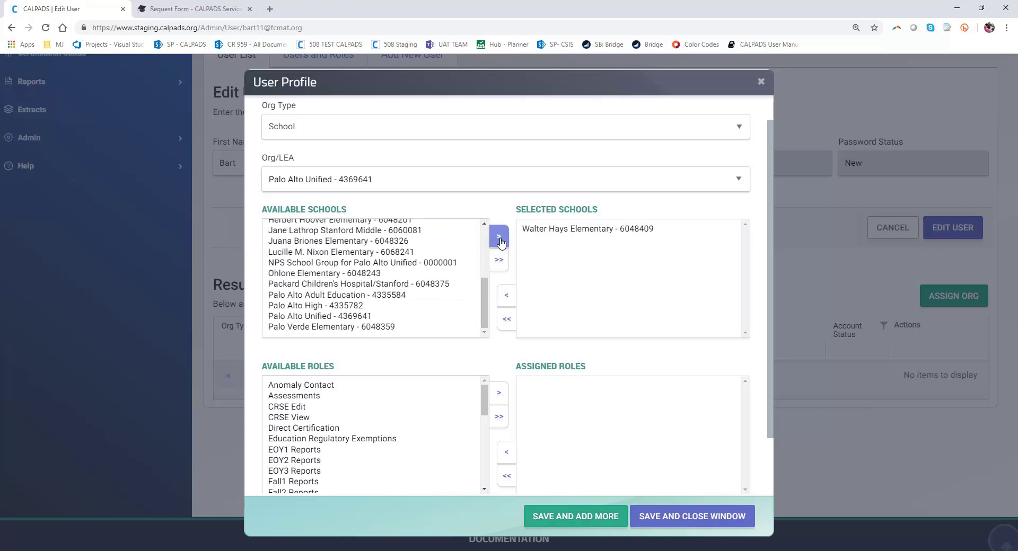
{"action": "left_click", "coordinate": [549, 232]}
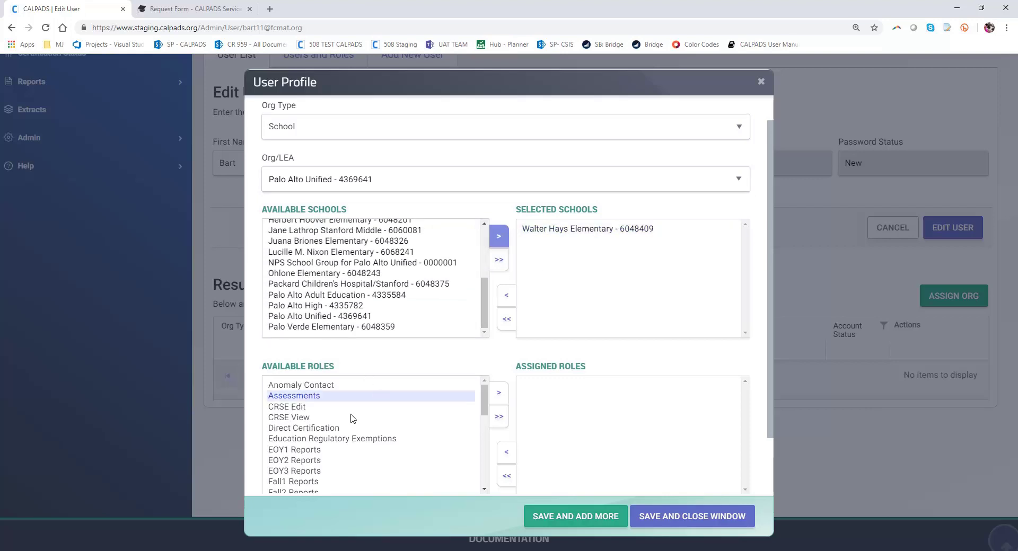
- Assign the SASS, SCTE, SDEM, SDIS, SELA, SENR, SINF, SPRG and STAS View roles
{"action": "scroll", "coordinate": [398, 445], "scroll_direction": "down", "scroll_amount": 3}
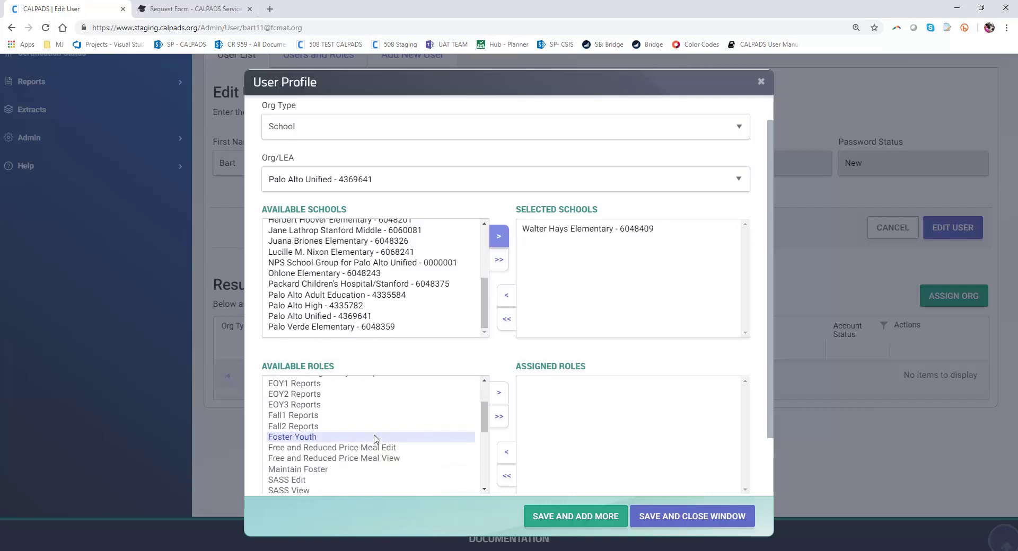
{"action": "scroll", "coordinate": [375, 442], "scroll_direction": "down", "scroll_amount": 2}
{"action": "scroll", "coordinate": [341, 445], "scroll_direction": "down", "scroll_amount": 5}
{"action": "scroll", "coordinate": [340, 447], "scroll_direction": "down", "scroll_amount": 1}
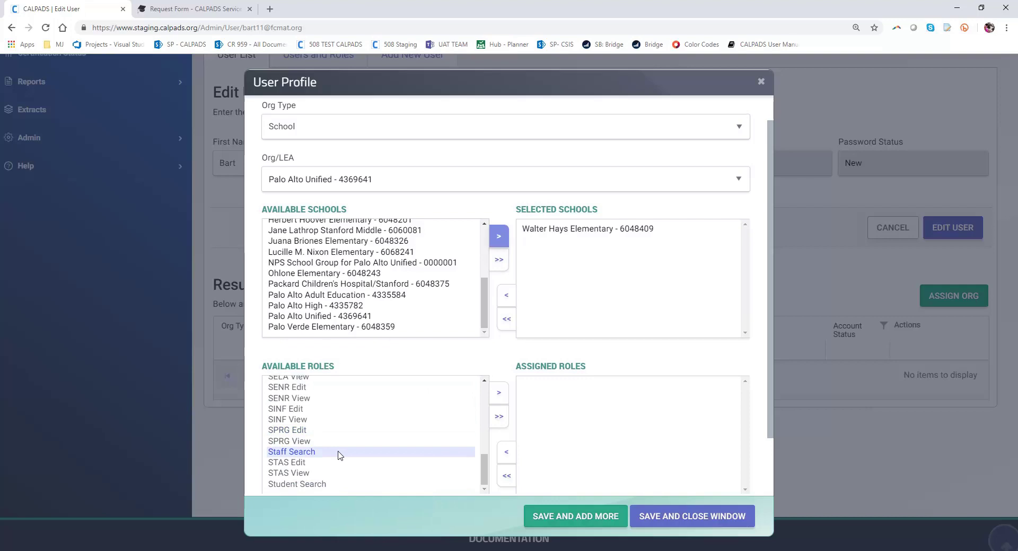
{"action": "left_click", "coordinate": [329, 484]}
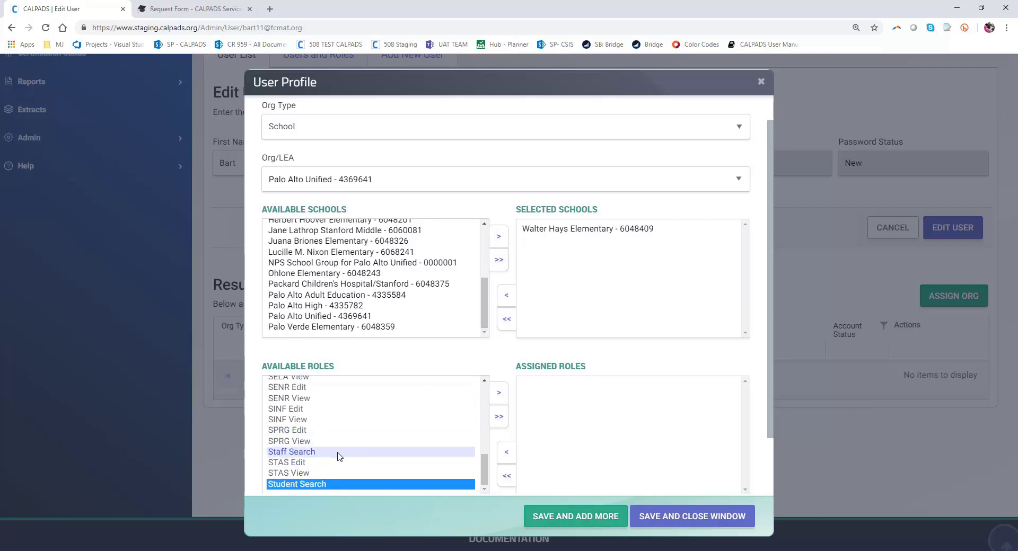
{"action": "scroll", "coordinate": [336, 453], "scroll_direction": "up", "scroll_amount": 3}
{"action": "scroll", "coordinate": [335, 450], "scroll_direction": "up", "scroll_amount": 1}
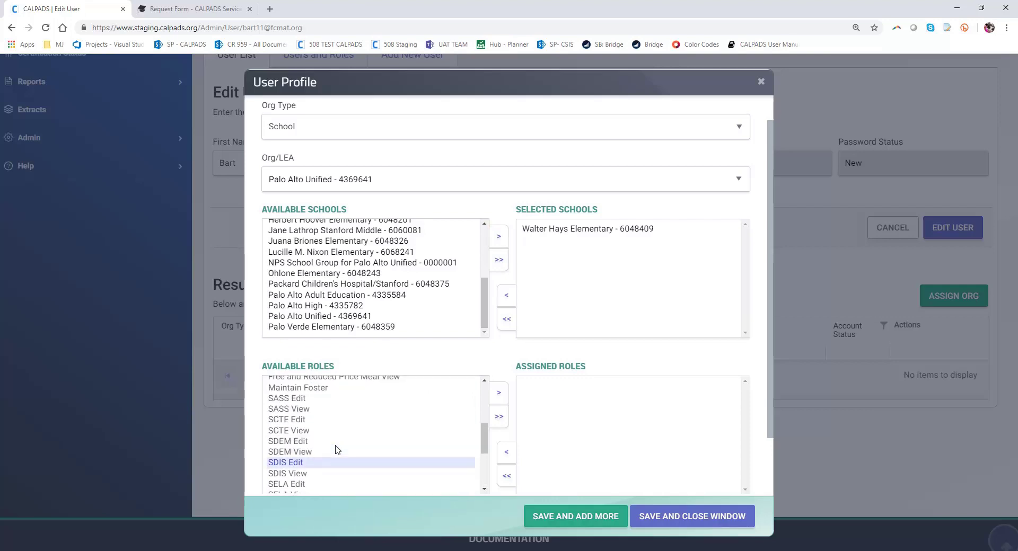
{"action": "double_click", "coordinate": [319, 414]}
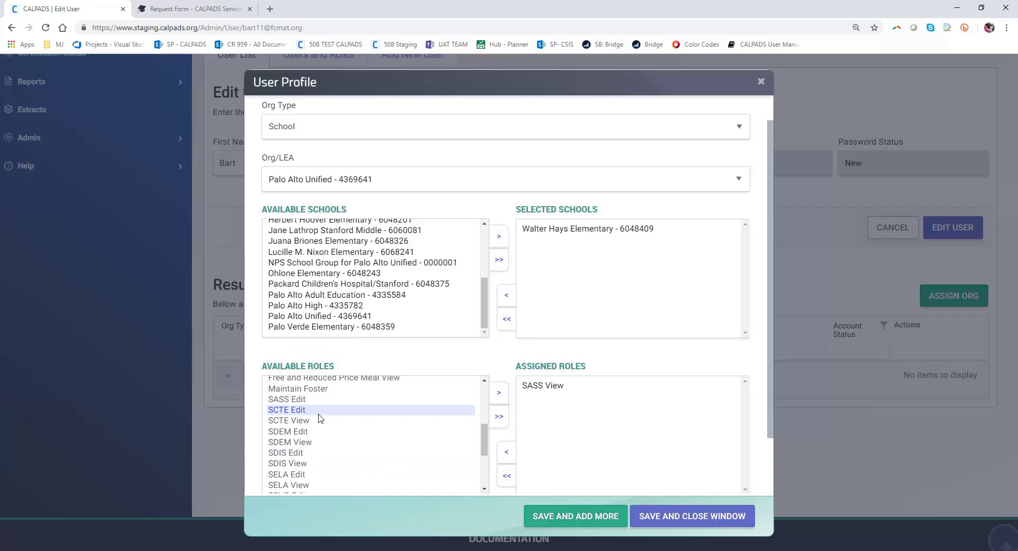
{"action": "double_click", "coordinate": [318, 420]}
{"action": "double_click", "coordinate": [312, 432]}
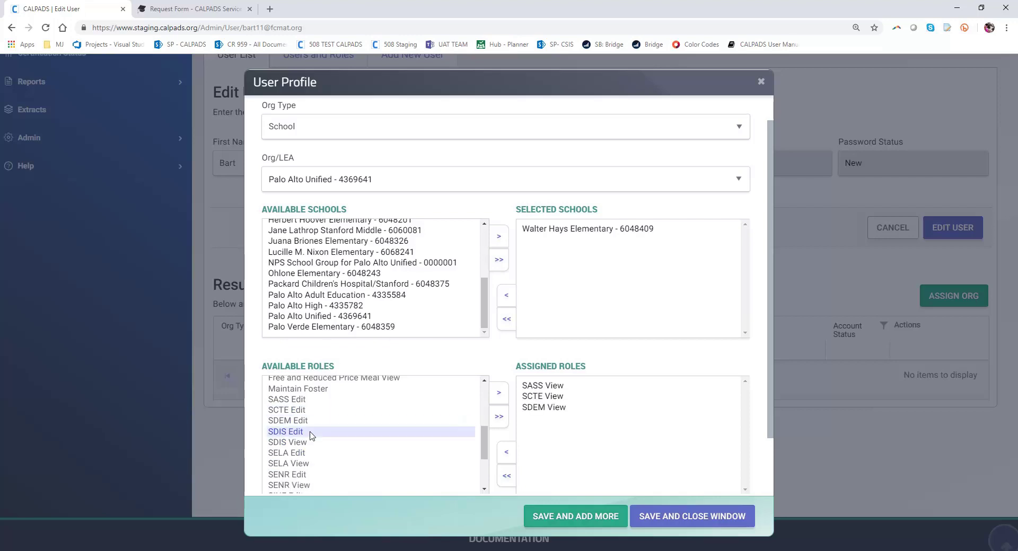
{"action": "double_click", "coordinate": [308, 443]}
{"action": "double_click", "coordinate": [306, 453]}
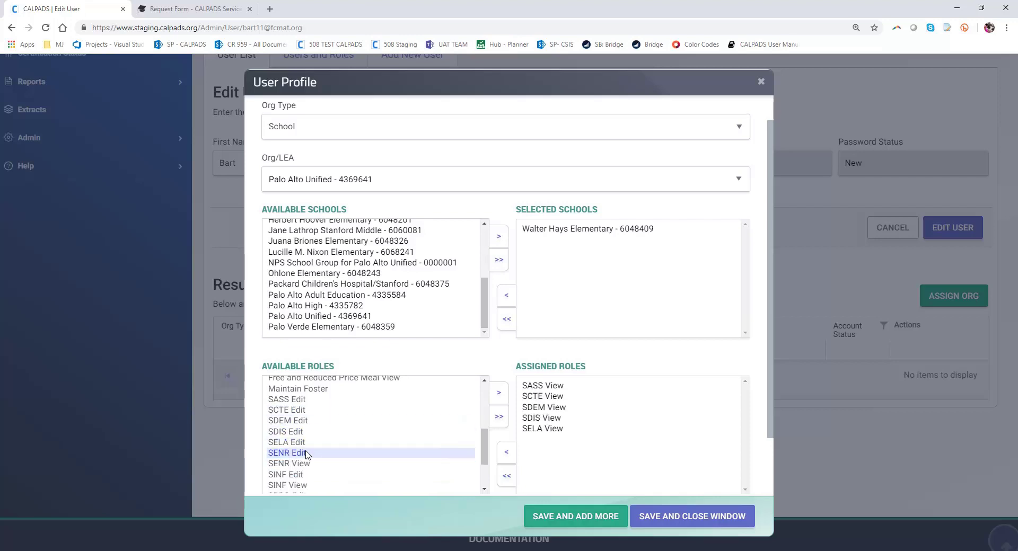
{"action": "double_click", "coordinate": [308, 465]}
{"action": "double_click", "coordinate": [307, 476]}
{"action": "scroll", "coordinate": [310, 472], "scroll_direction": "down", "scroll_amount": 2}
{"action": "double_click", "coordinate": [314, 453]}
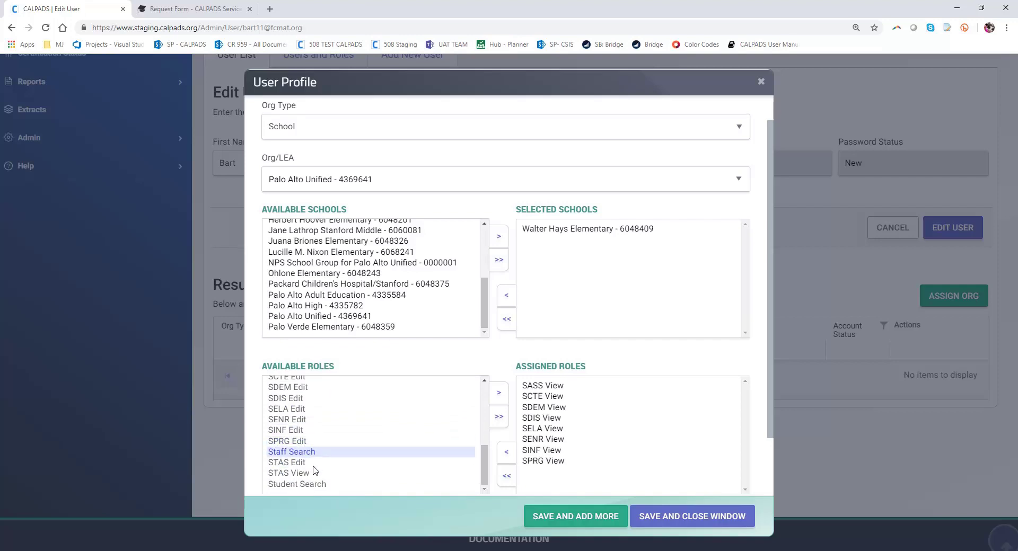
{"action": "double_click", "coordinate": [313, 472]}
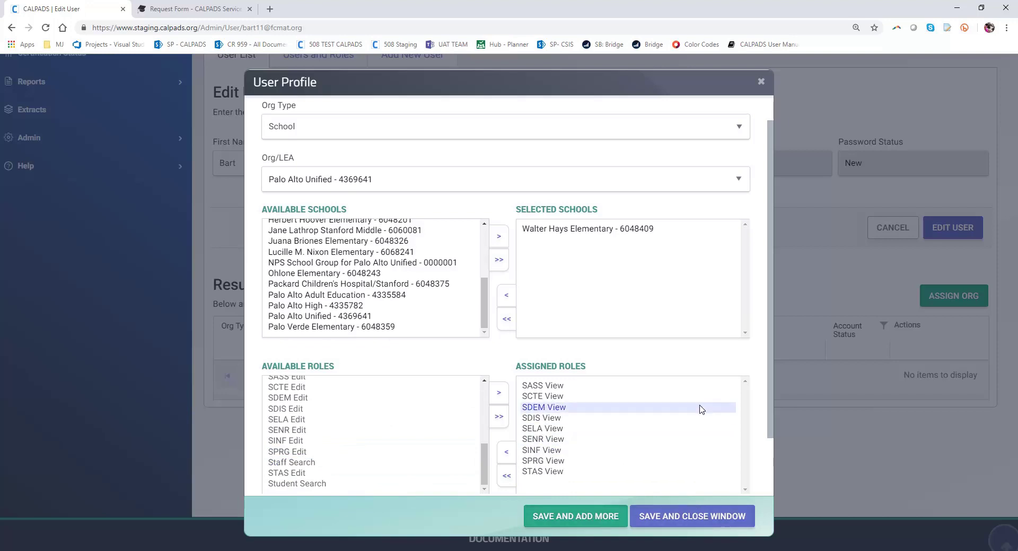
- Save Walter Hays roles and review Results: Addison (6), El Carmelo (27), Walter Hays (9)
{"action": "left_click", "coordinate": [700, 524]}
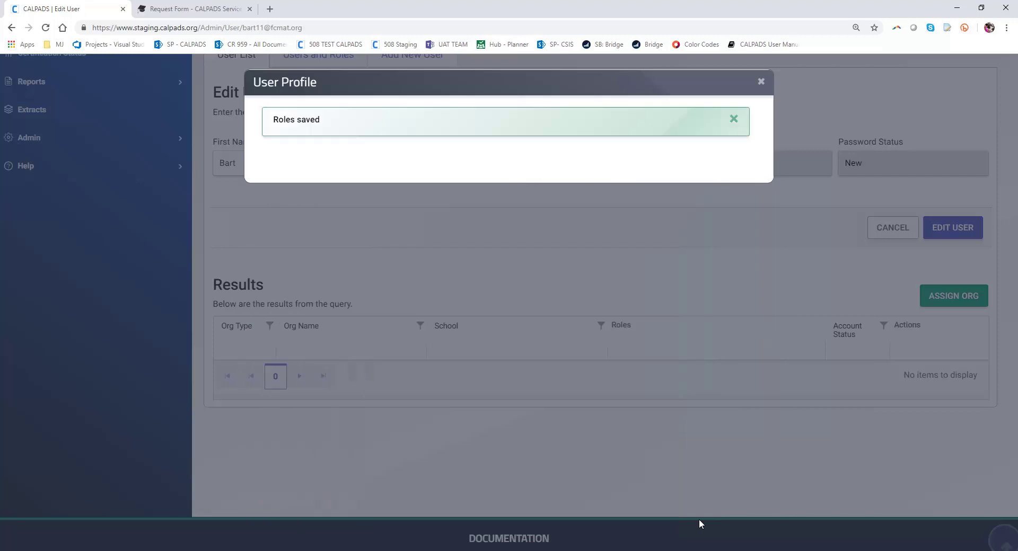
{"action": "left_click", "coordinate": [761, 84]}
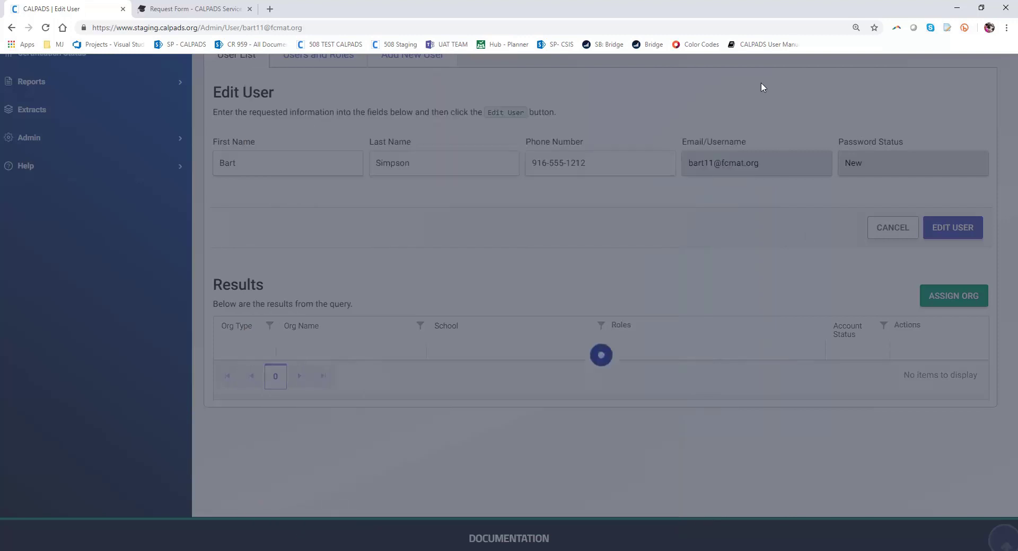
{"action": "scroll", "coordinate": [702, 263], "scroll_direction": "down", "scroll_amount": 1}
{"action": "scroll", "coordinate": [698, 263], "scroll_direction": "up", "scroll_amount": 2}
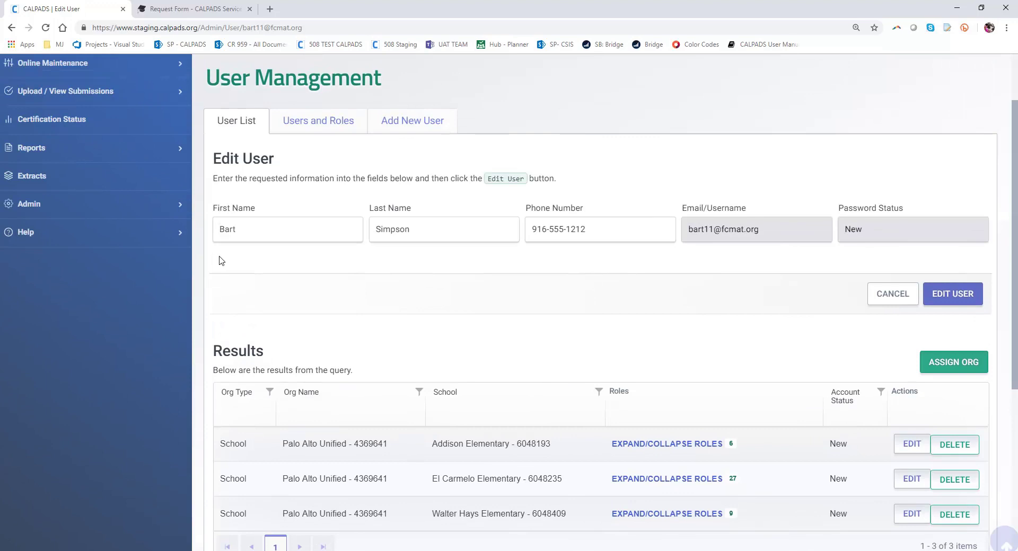
{"action": "scroll", "coordinate": [454, 308], "scroll_direction": "down", "scroll_amount": 1}
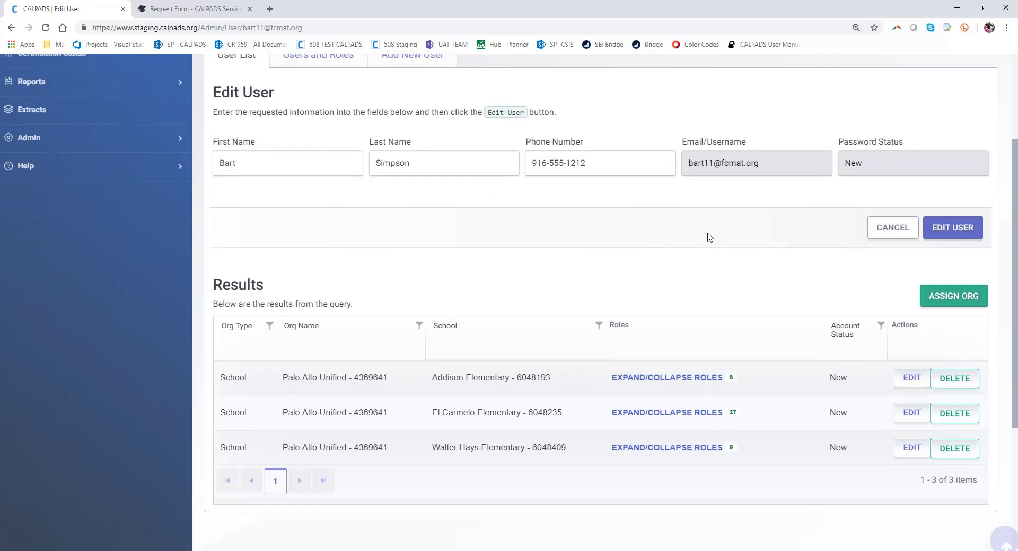
{"action": "scroll", "coordinate": [472, 357], "scroll_direction": "down", "scroll_amount": 2}
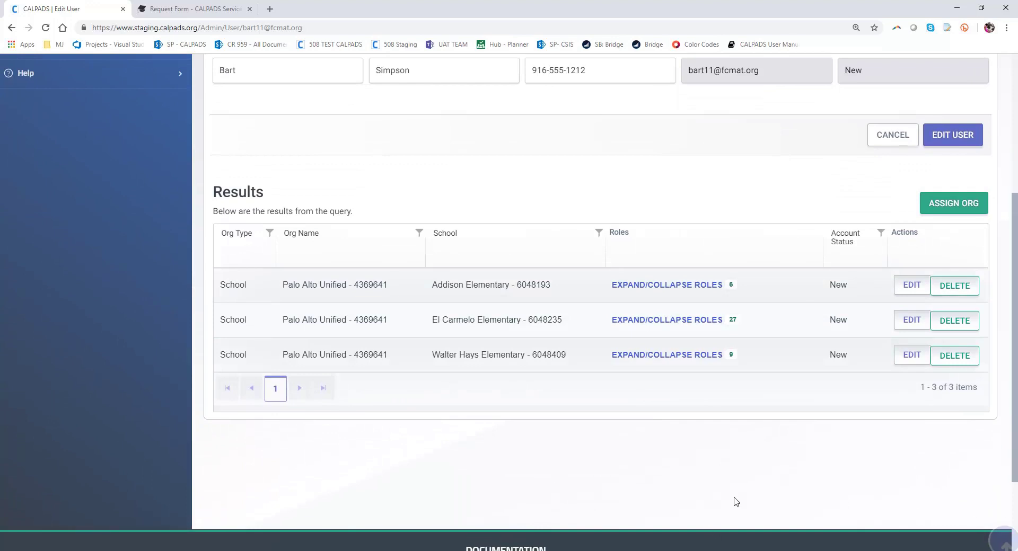
{"action": "key", "text": "XF86AudioRaiseVolume"}
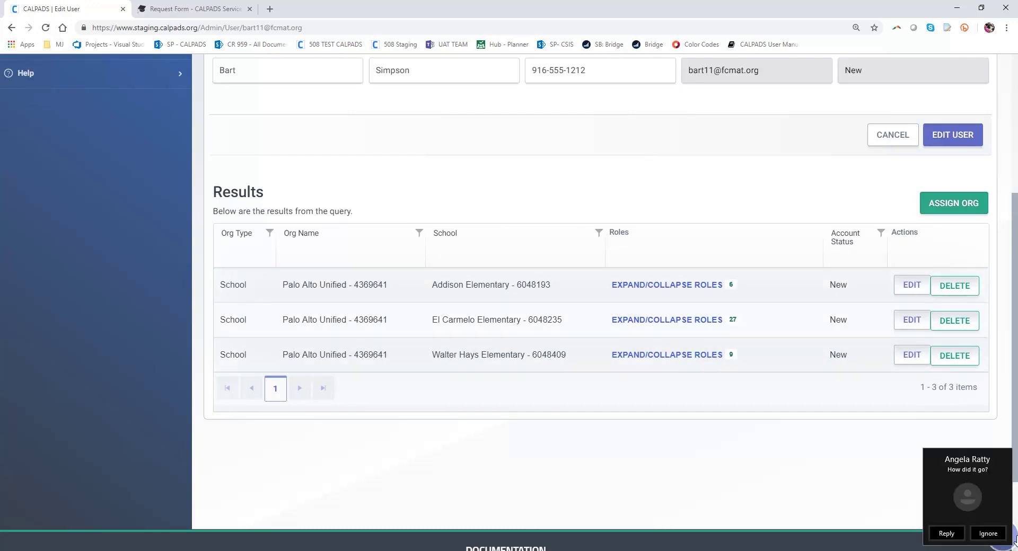
{"action": "left_click", "coordinate": [991, 535]}
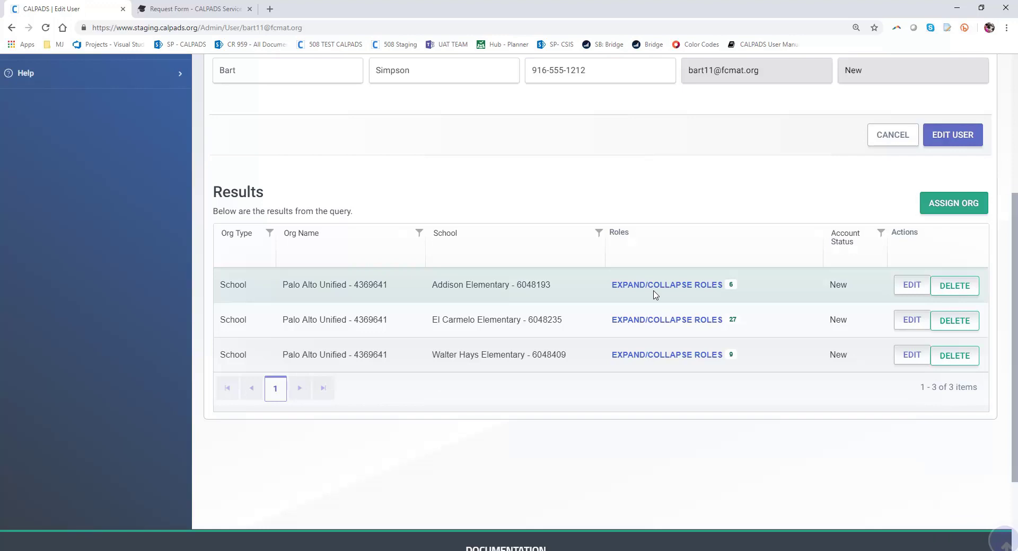
{"action": "left_click", "coordinate": [661, 286]}
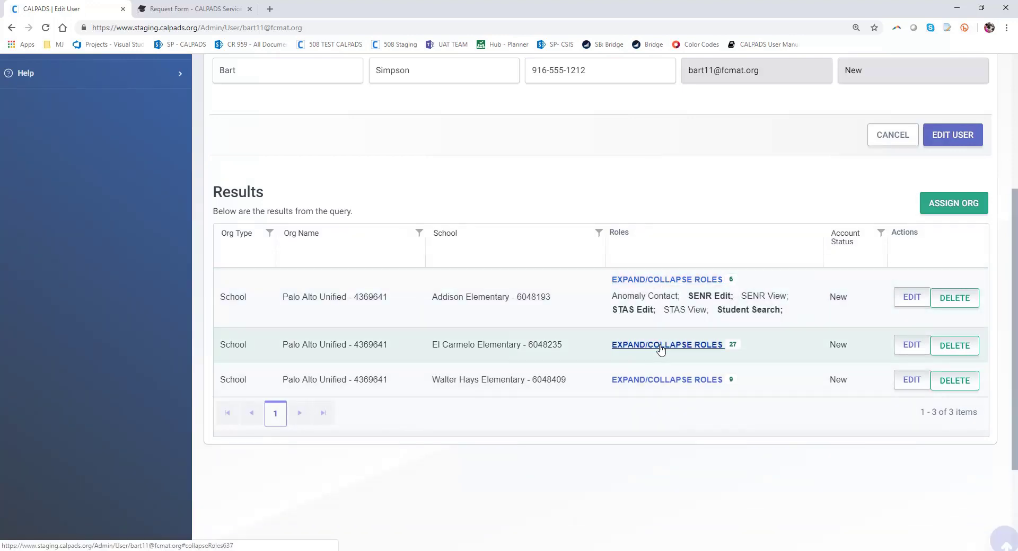
{"action": "left_click", "coordinate": [661, 345]}
{"action": "left_click", "coordinate": [641, 528]}
{"action": "scroll", "coordinate": [664, 309], "scroll_direction": "down", "scroll_amount": 3}
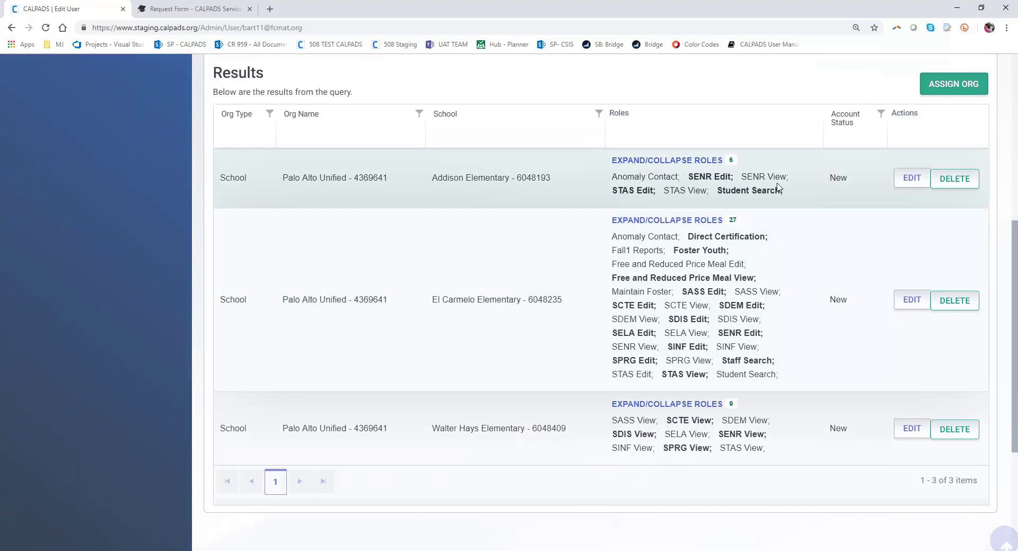
{"action": "left_click", "coordinate": [681, 162]}
{"action": "left_click", "coordinate": [670, 199]}
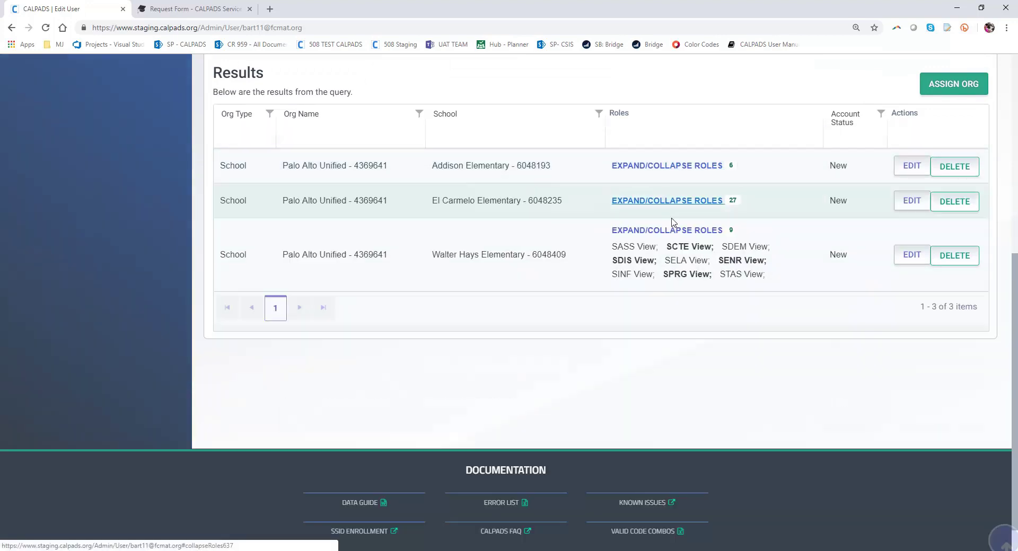
{"action": "left_click", "coordinate": [681, 230]}
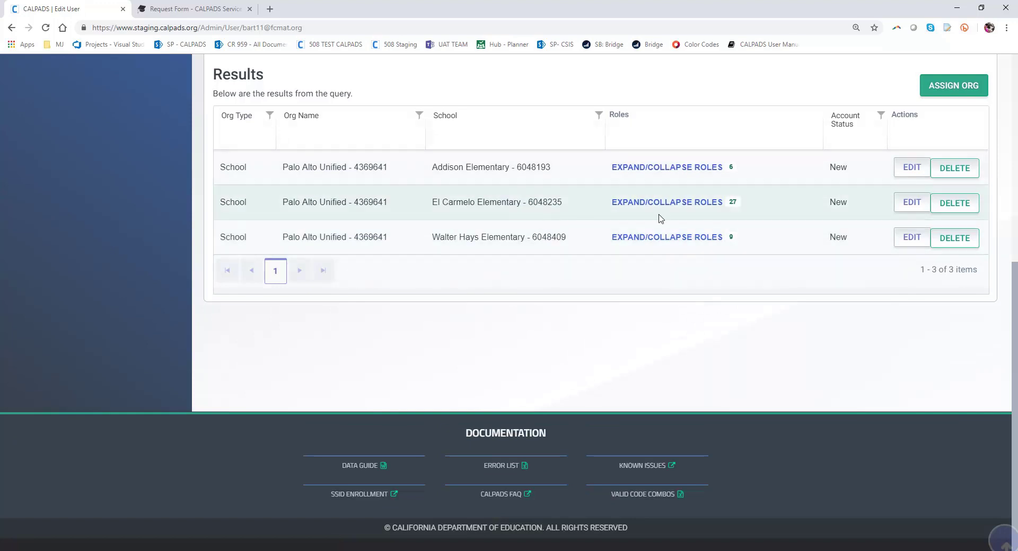
- Delete the El Carmelo Elementary row and expand roles for Addison and Walter Hays
{"action": "left_click", "coordinate": [950, 208]}
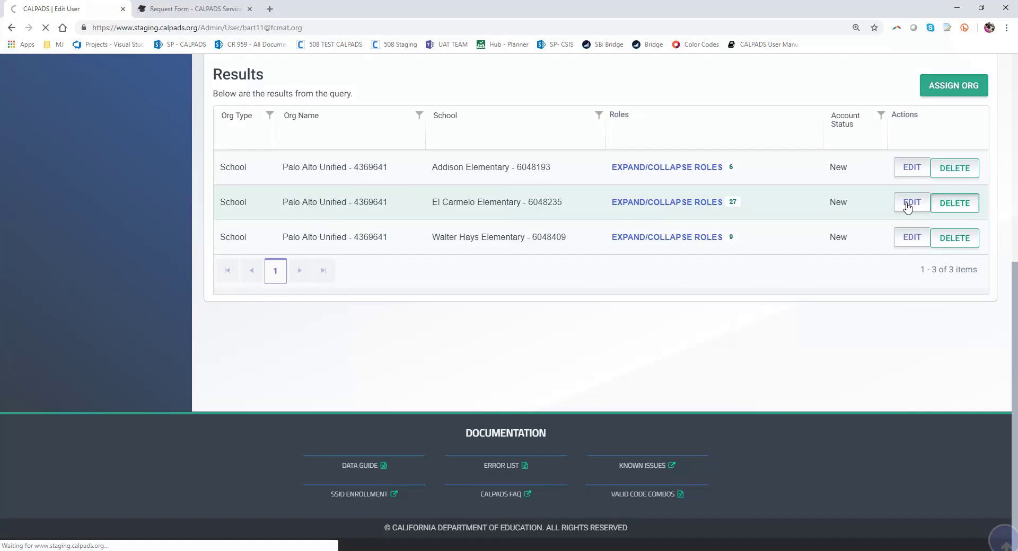
{"action": "scroll", "coordinate": [438, 379], "scroll_direction": "down", "scroll_amount": 2}
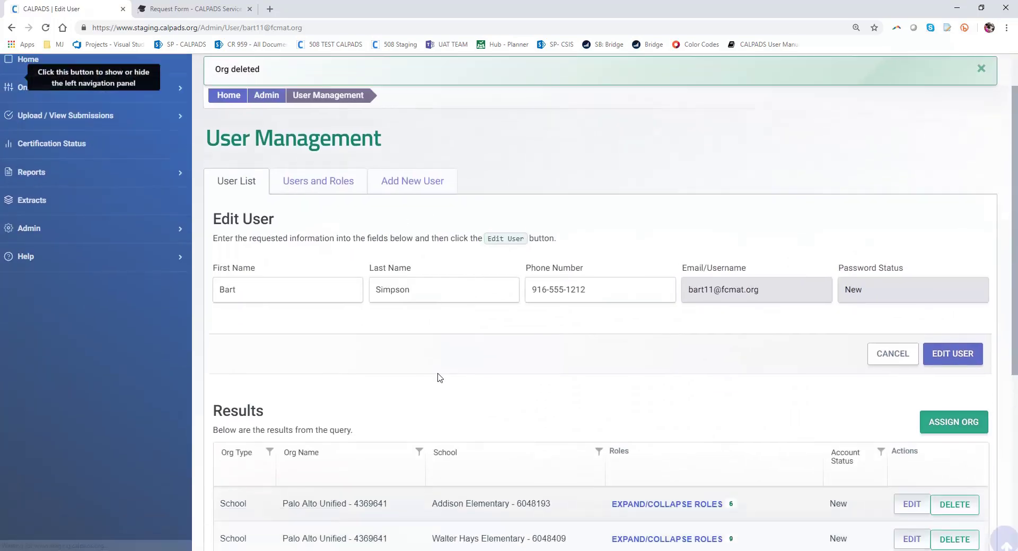
{"action": "scroll", "coordinate": [323, 448], "scroll_direction": "down", "scroll_amount": 1}
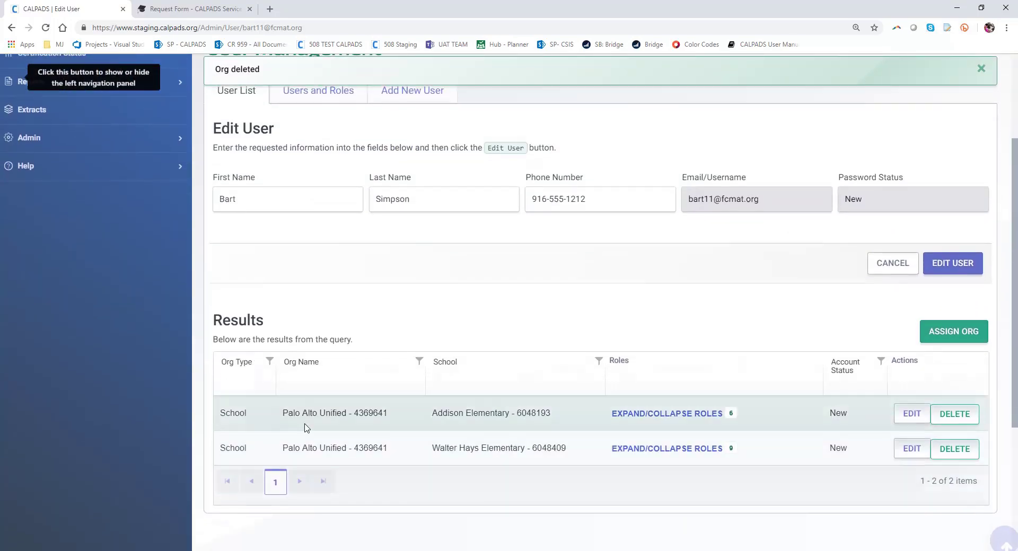
{"action": "left_click", "coordinate": [631, 415]}
{"action": "left_click", "coordinate": [657, 476]}
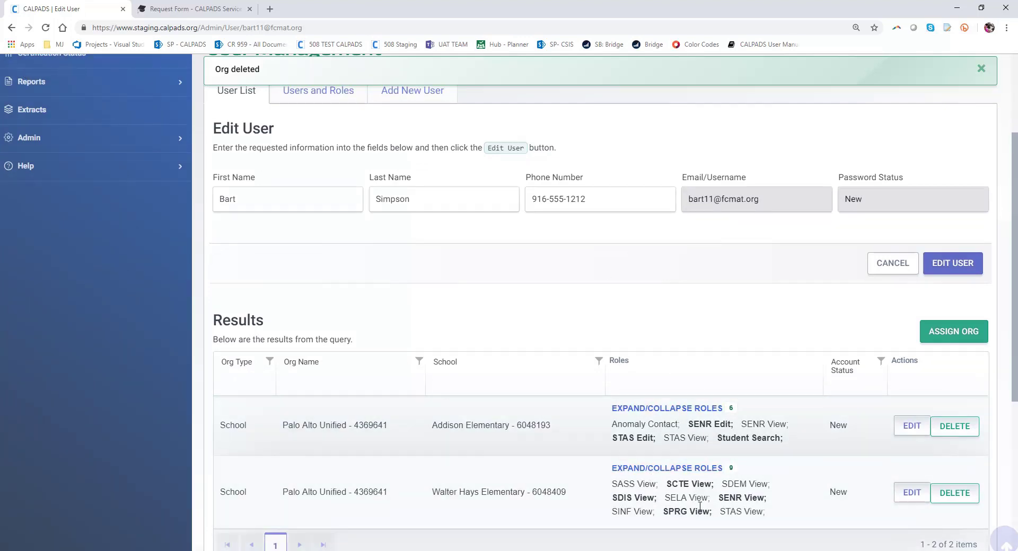
{"action": "scroll", "coordinate": [684, 366], "scroll_direction": "down", "scroll_amount": 2}
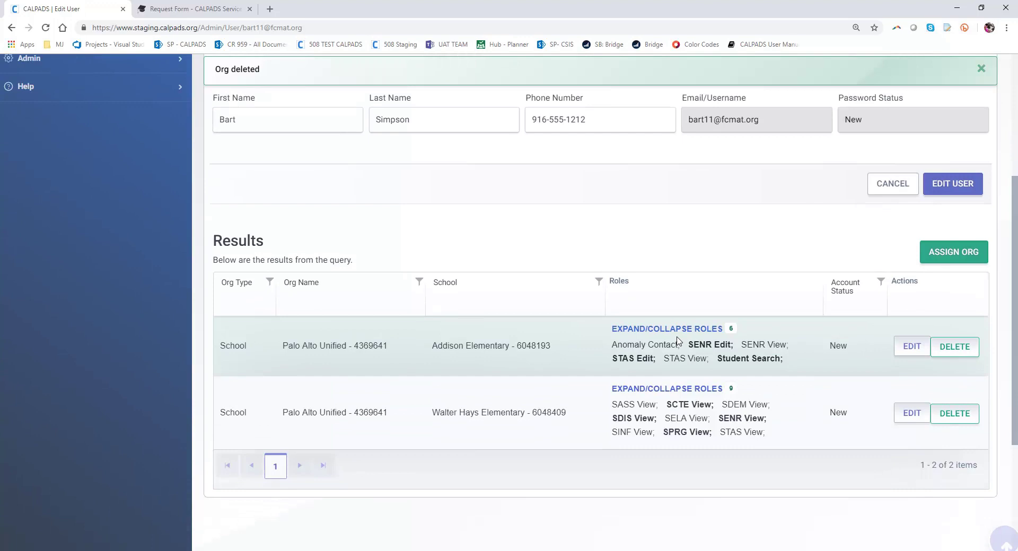